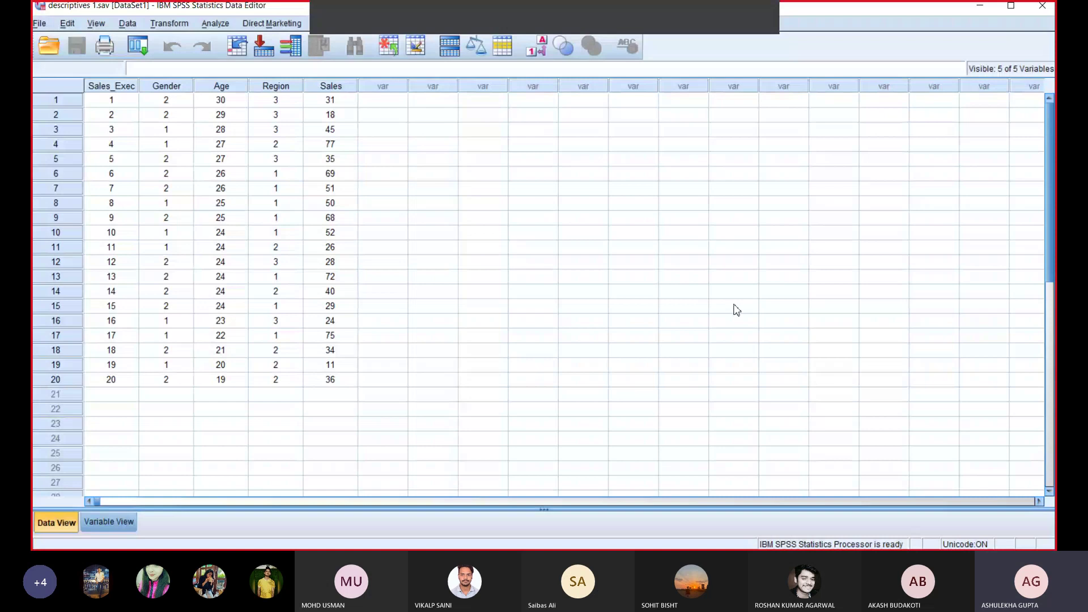
# - Examine the variable definitions and the value labels assigned to Region and Gender, and compare them with the coded data
pyautogui.click(108, 523)
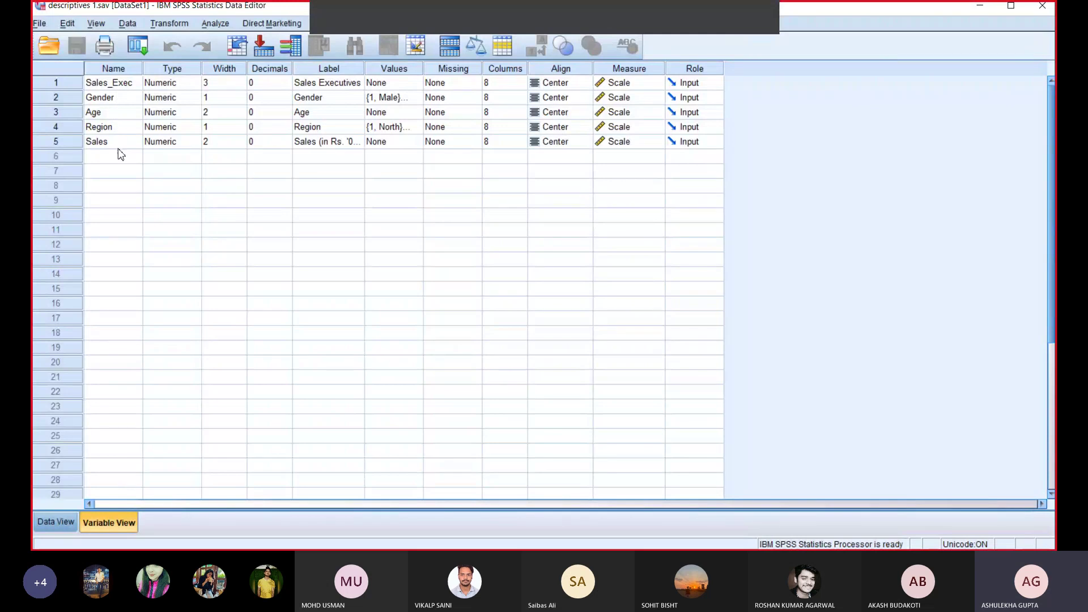
pyautogui.click(57, 522)
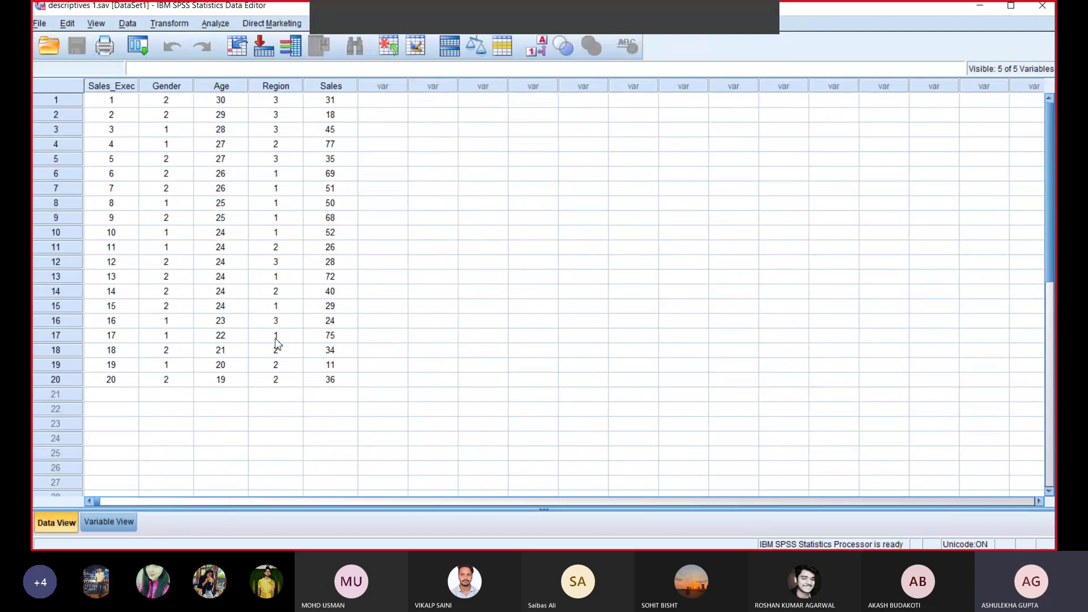
pyautogui.click(109, 524)
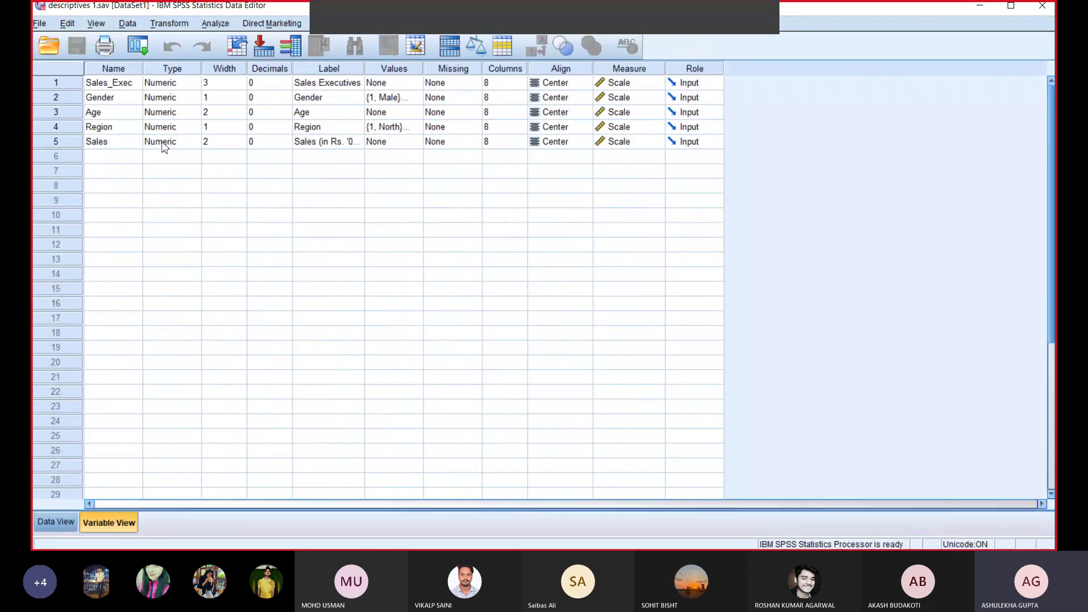
pyautogui.click(388, 129)
pyautogui.click(415, 127)
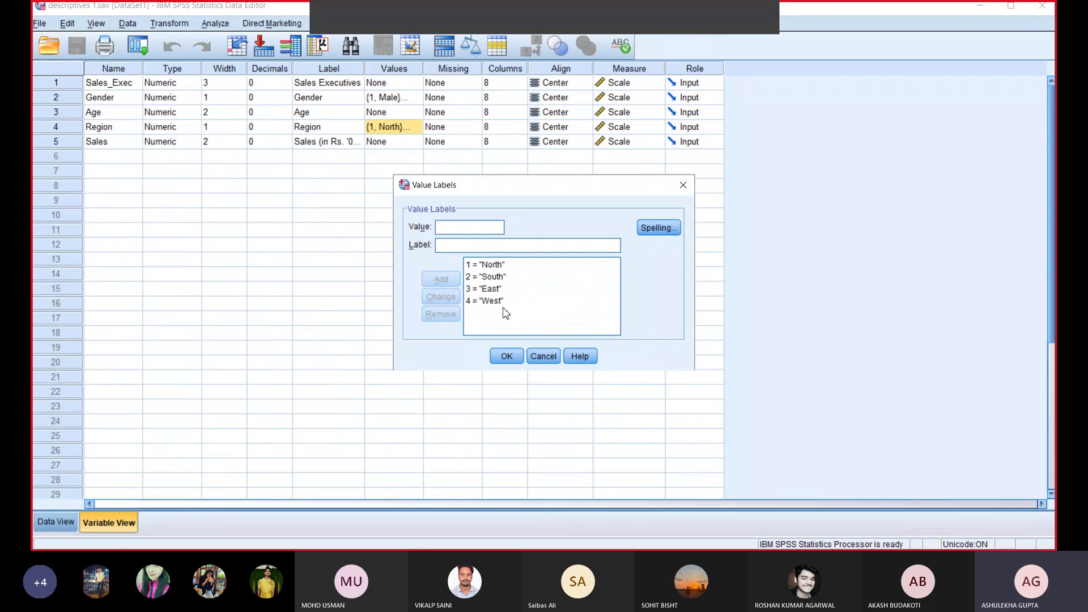
pyautogui.click(506, 356)
pyautogui.click(390, 100)
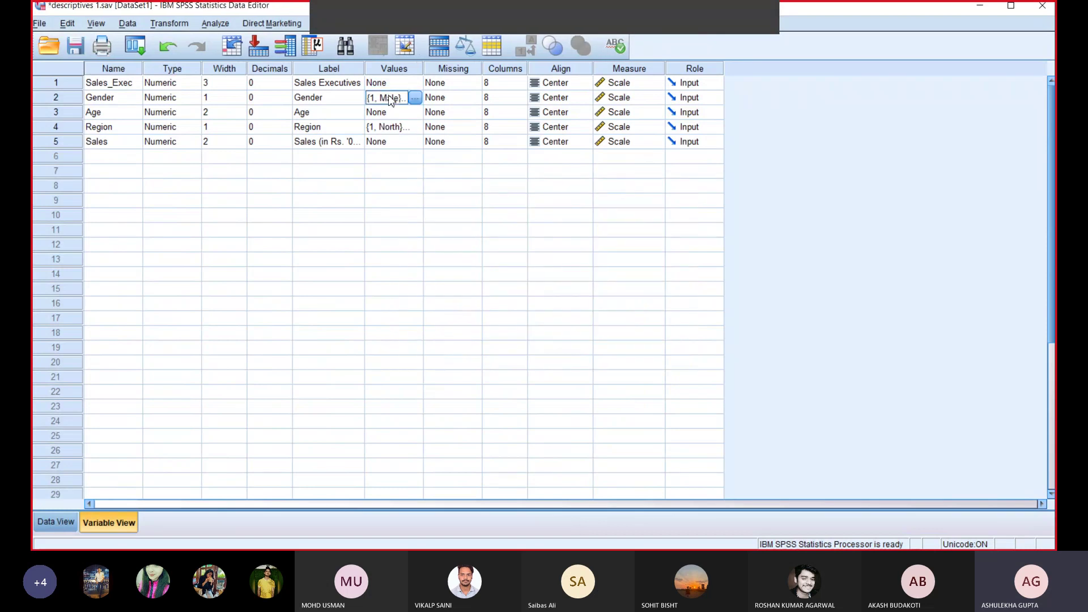
pyautogui.click(415, 98)
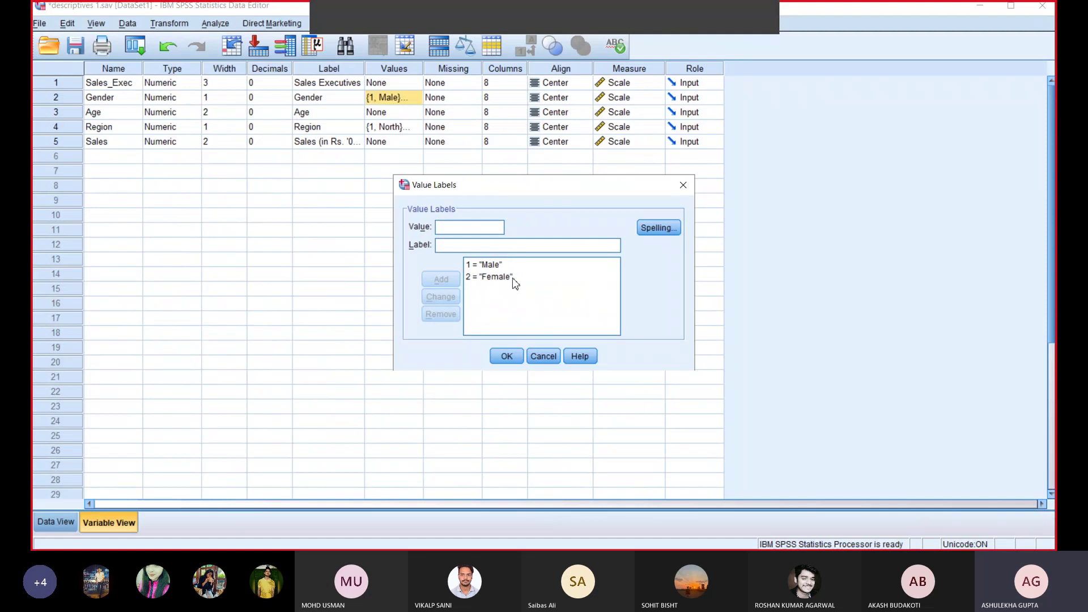
pyautogui.click(506, 356)
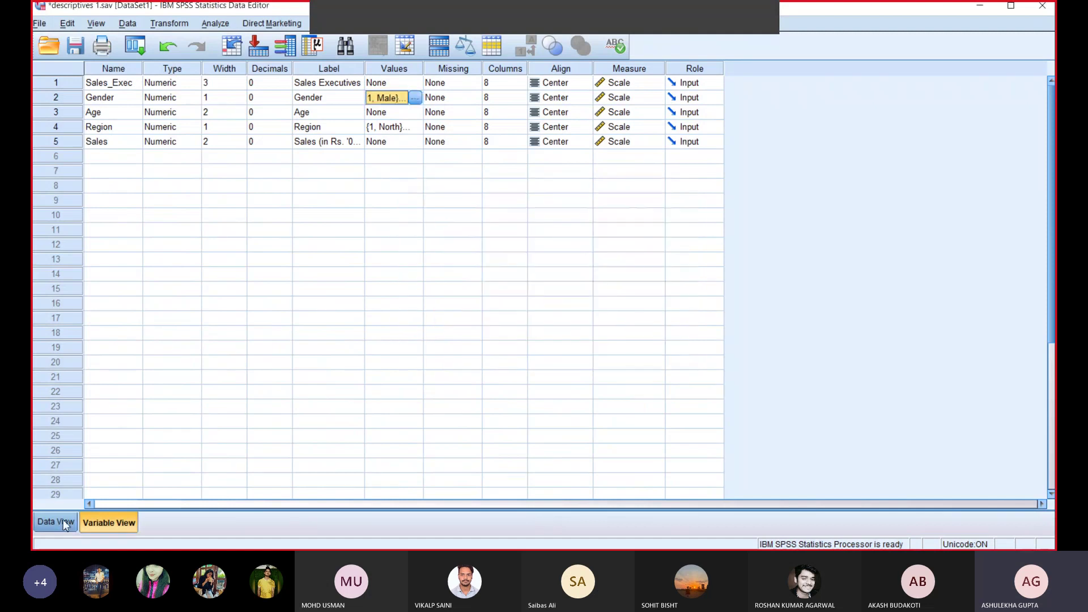
pyautogui.click(65, 524)
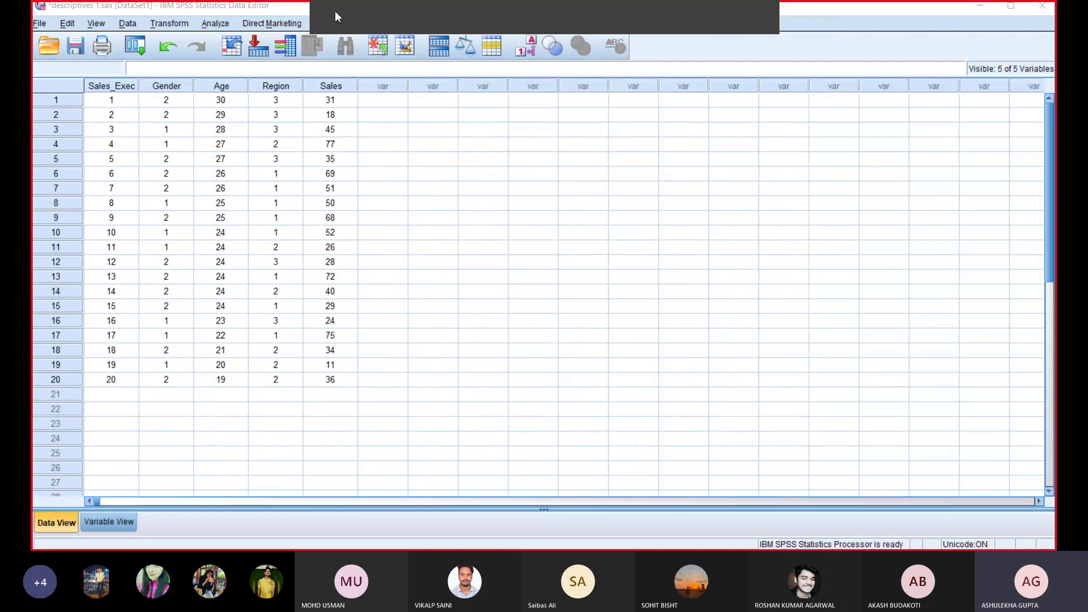
# - Set up Sort Cases with Age as the sort variable in ascending order
pyautogui.click(216, 25)
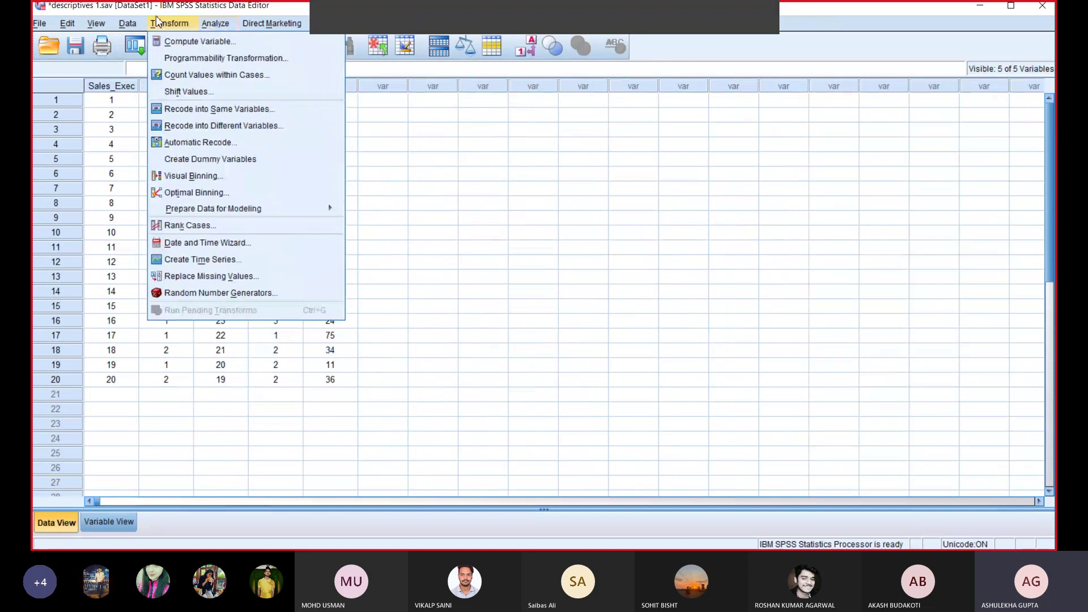
pyautogui.moveTo(122, 32)
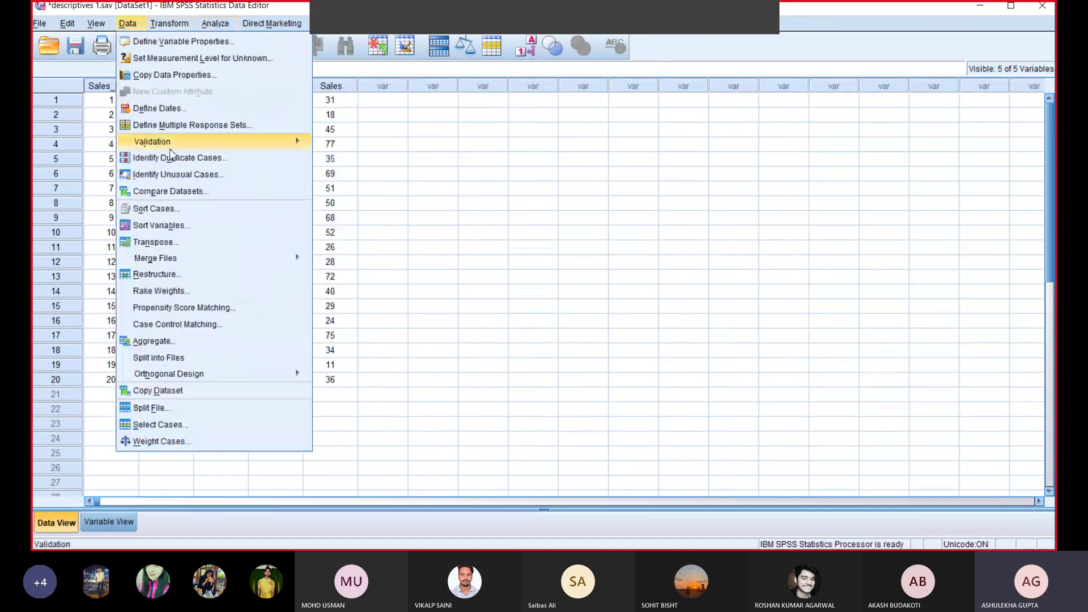
pyautogui.click(191, 216)
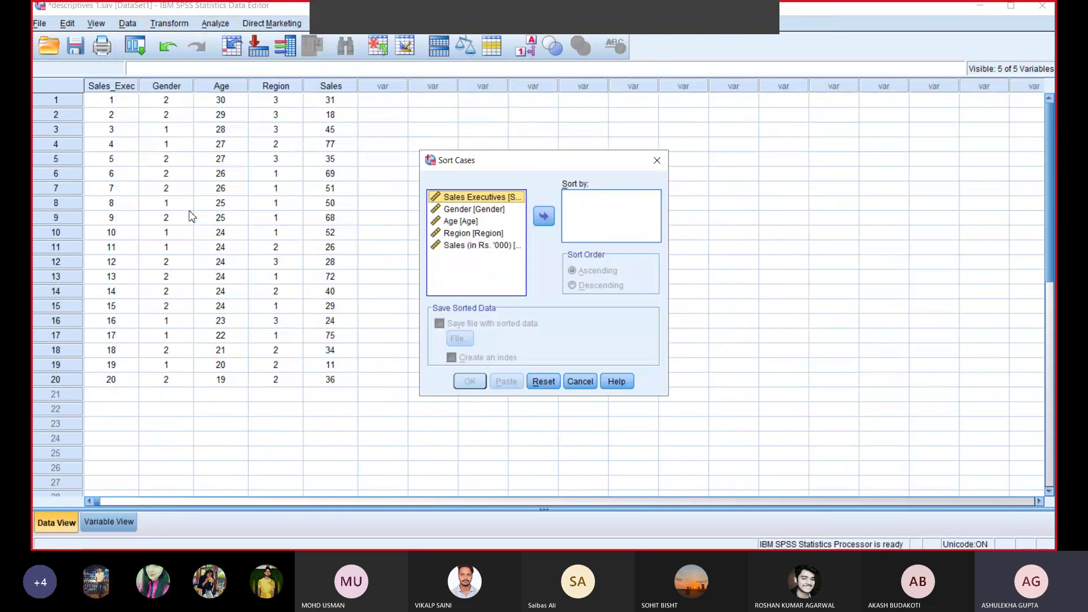
pyautogui.click(456, 221)
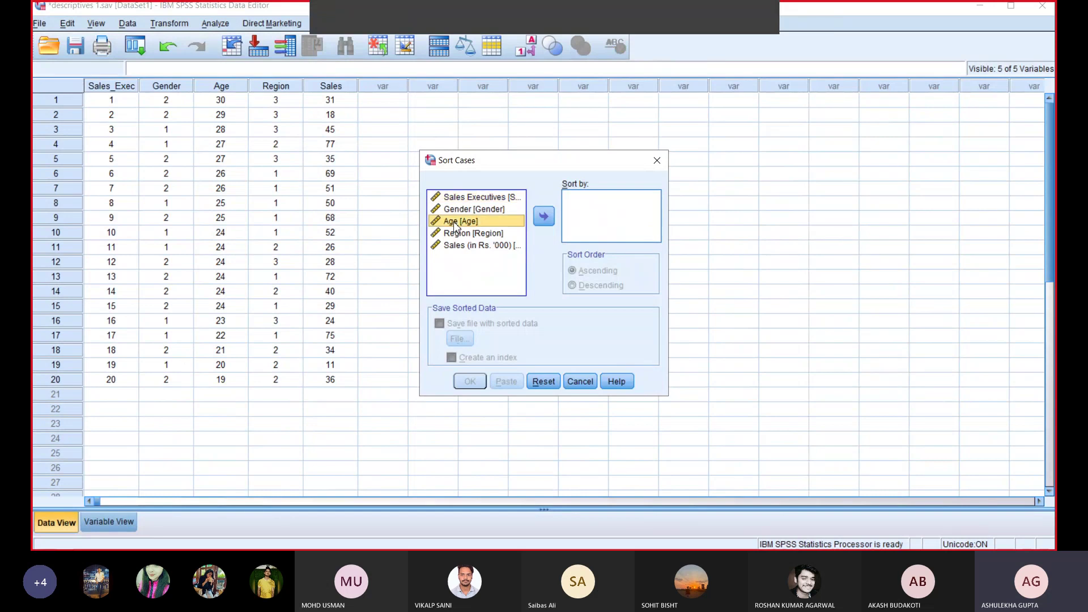
pyautogui.click(545, 217)
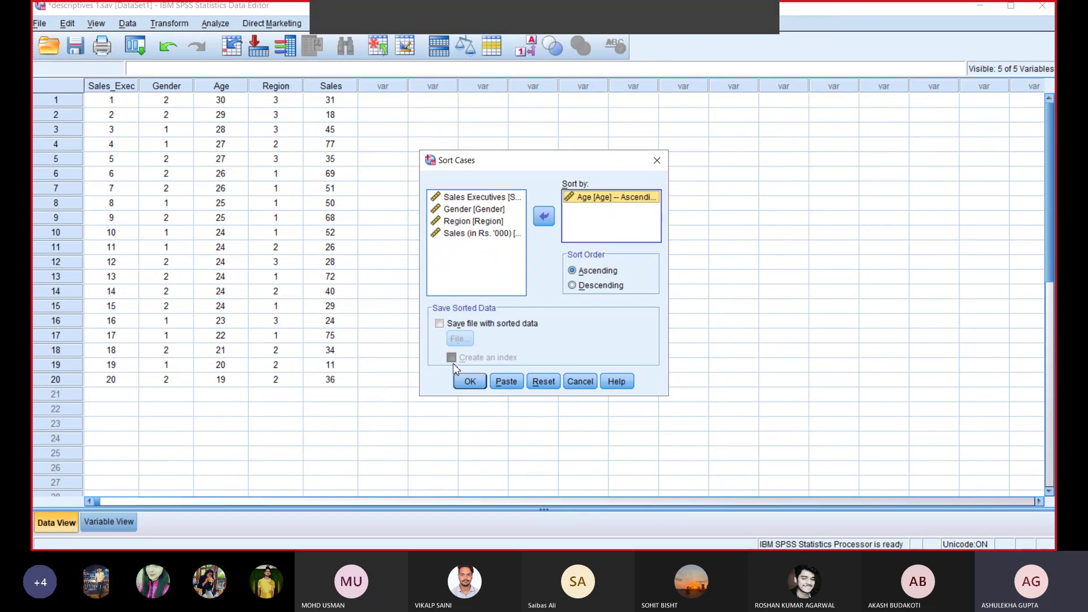
pyautogui.click(441, 326)
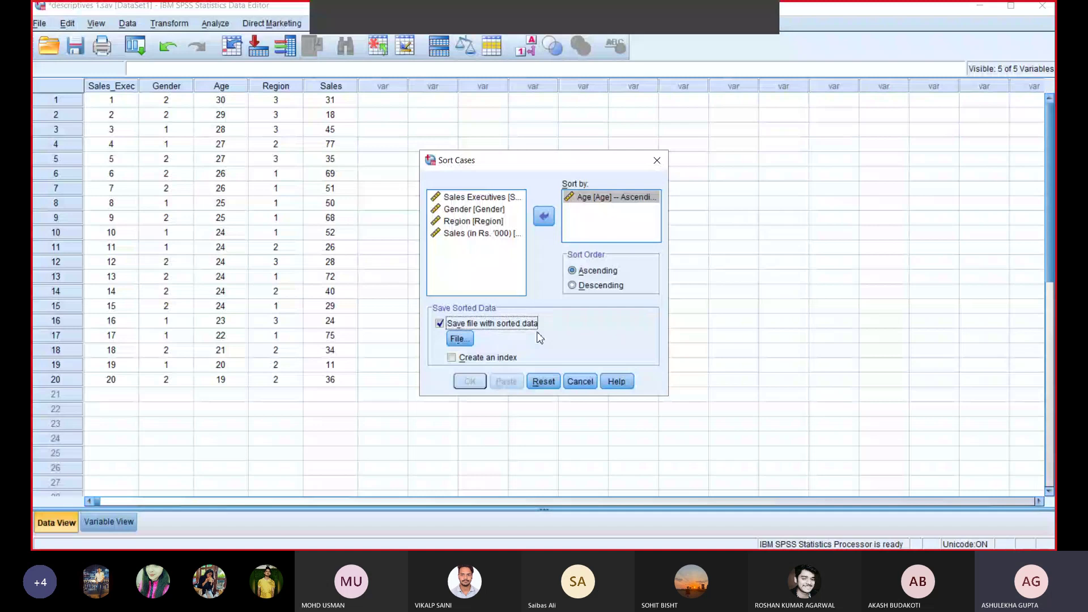
pyautogui.click(459, 340)
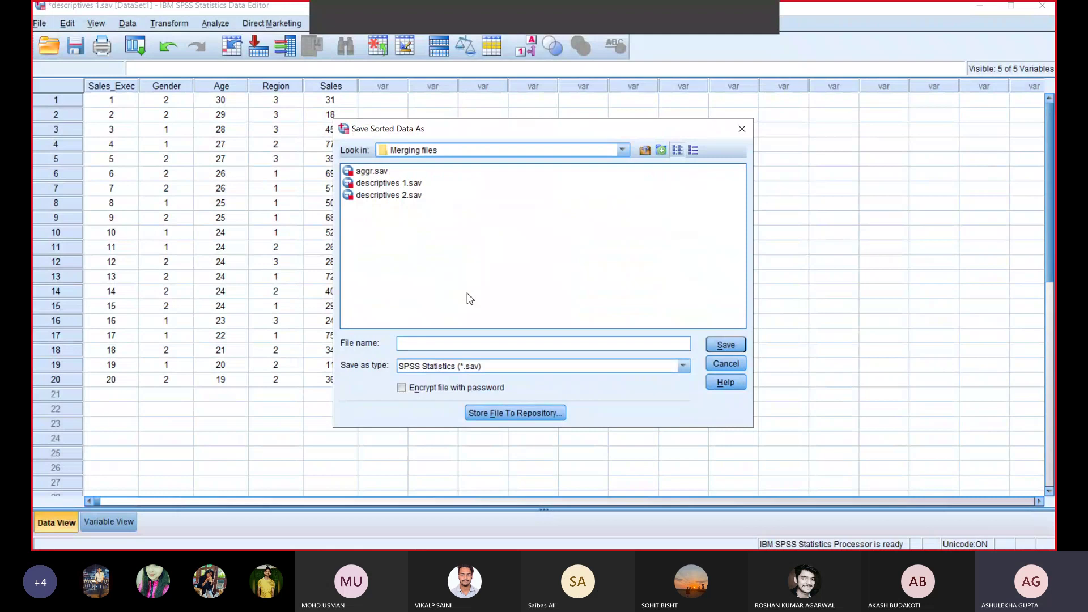
pyautogui.click(741, 130)
pyautogui.click(464, 324)
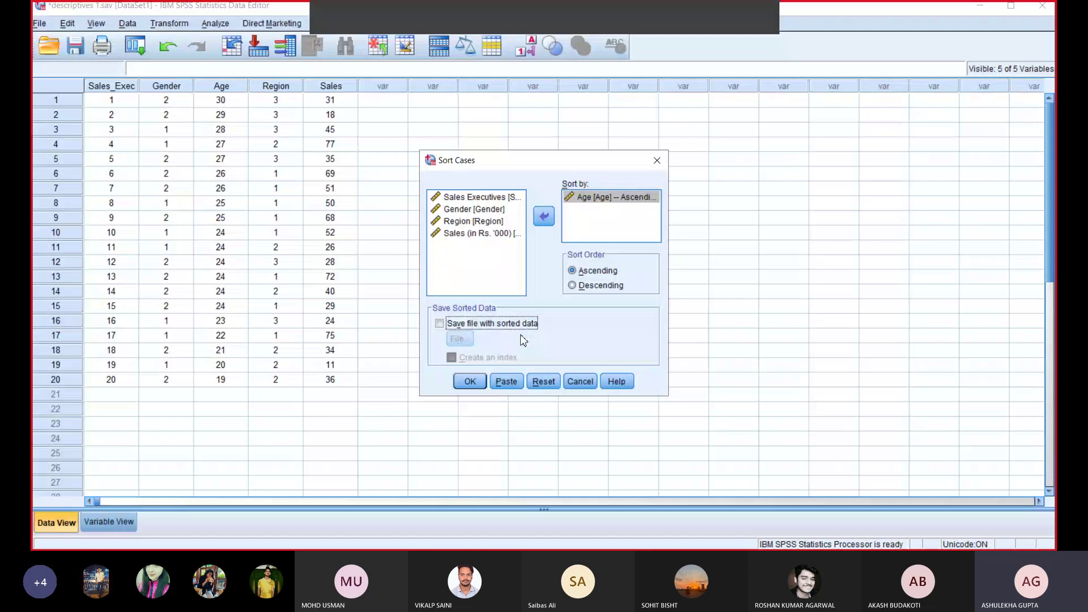
# - Run the ascending sort of the cases by Age
pyautogui.click(470, 384)
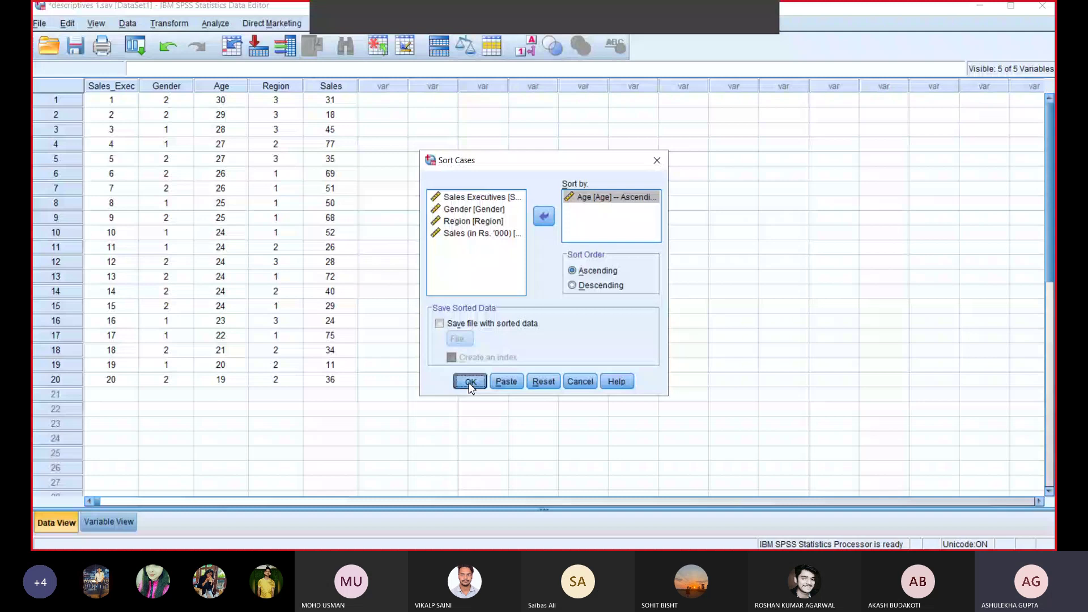
pyautogui.click(470, 383)
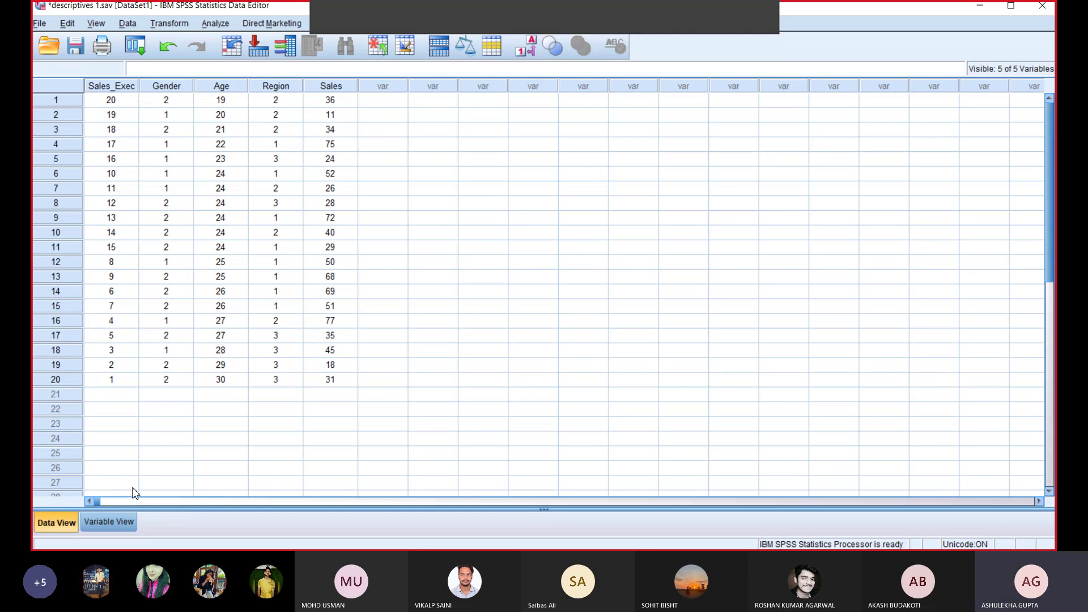
# - Delete the Sales variable from descriptives 1.sav and save the dataset
pyautogui.click(121, 521)
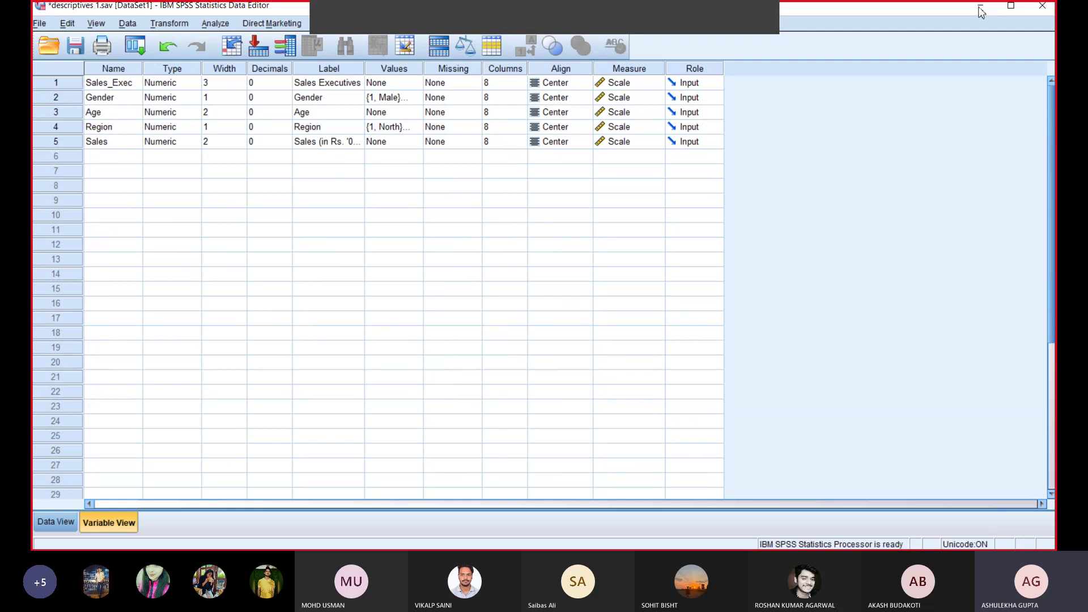
pyautogui.click(55, 144)
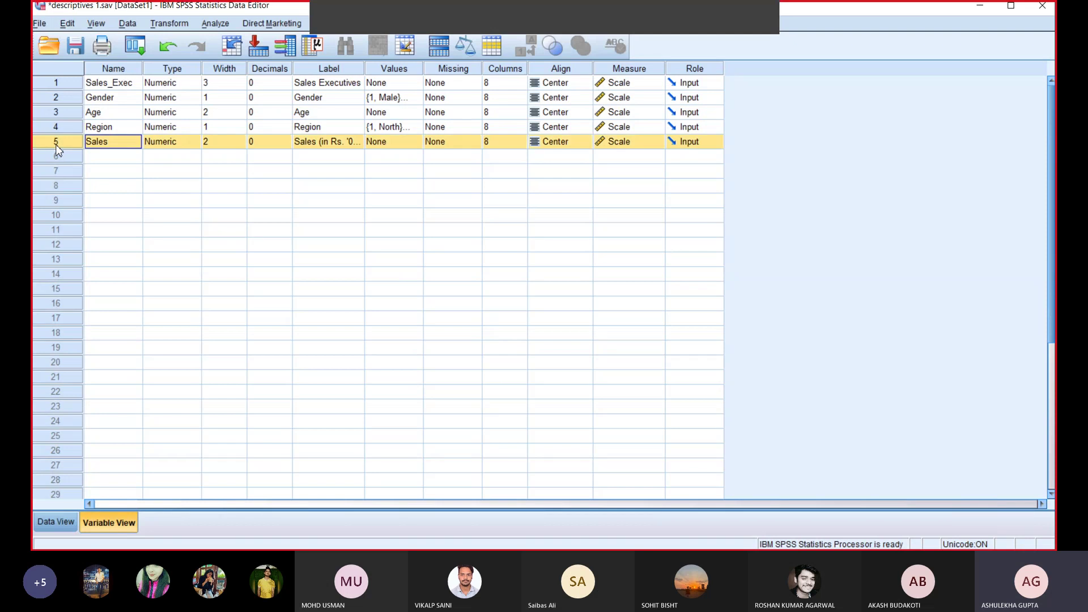
pyautogui.rightClick(56, 149)
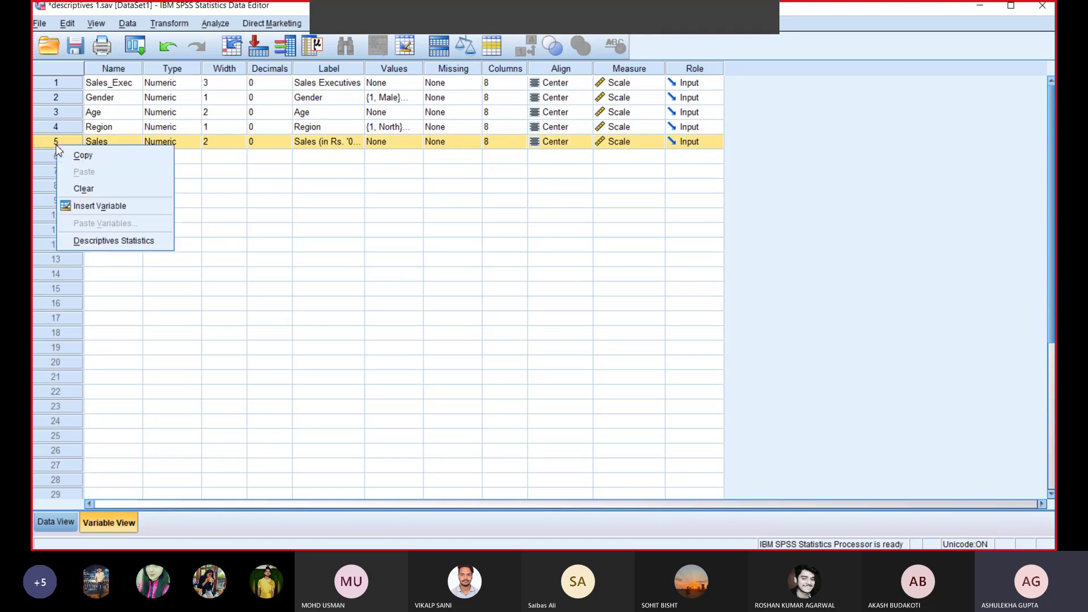
pyautogui.click(83, 189)
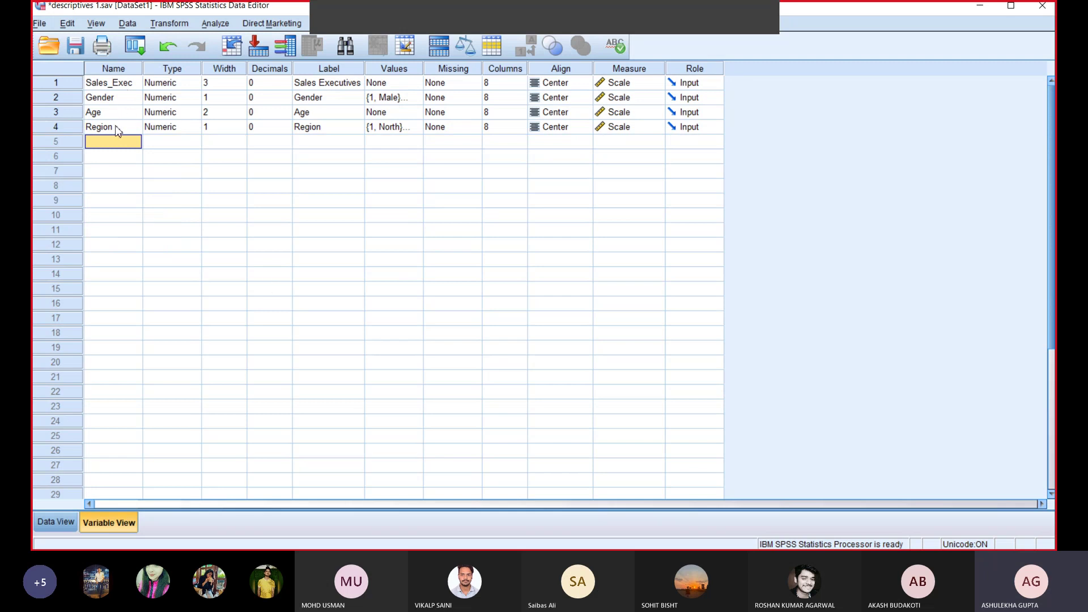
pyautogui.click(59, 520)
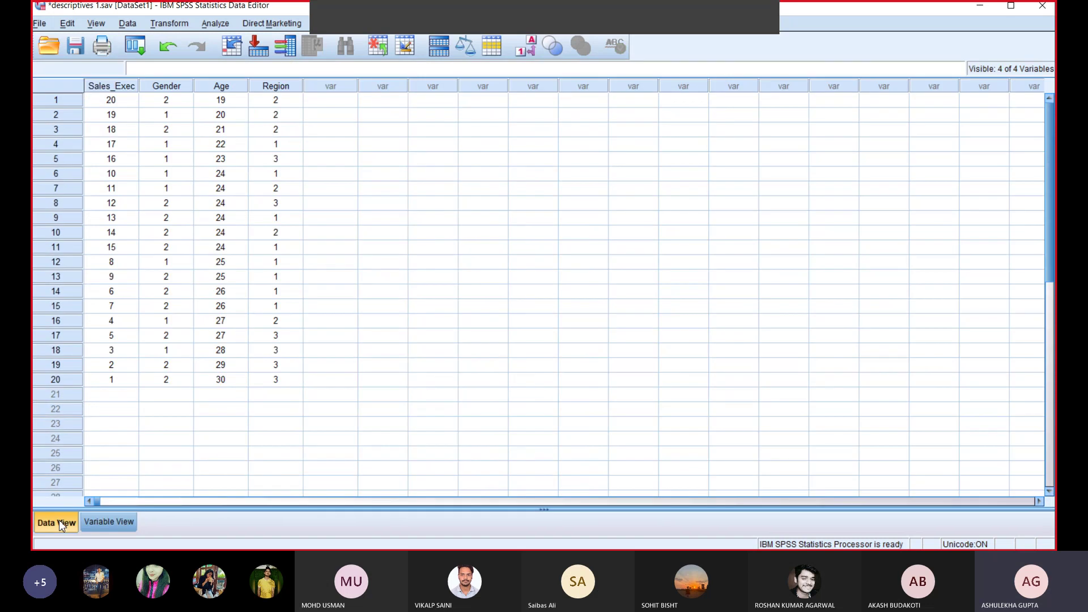
pyautogui.hotkey('ctrl', 's')
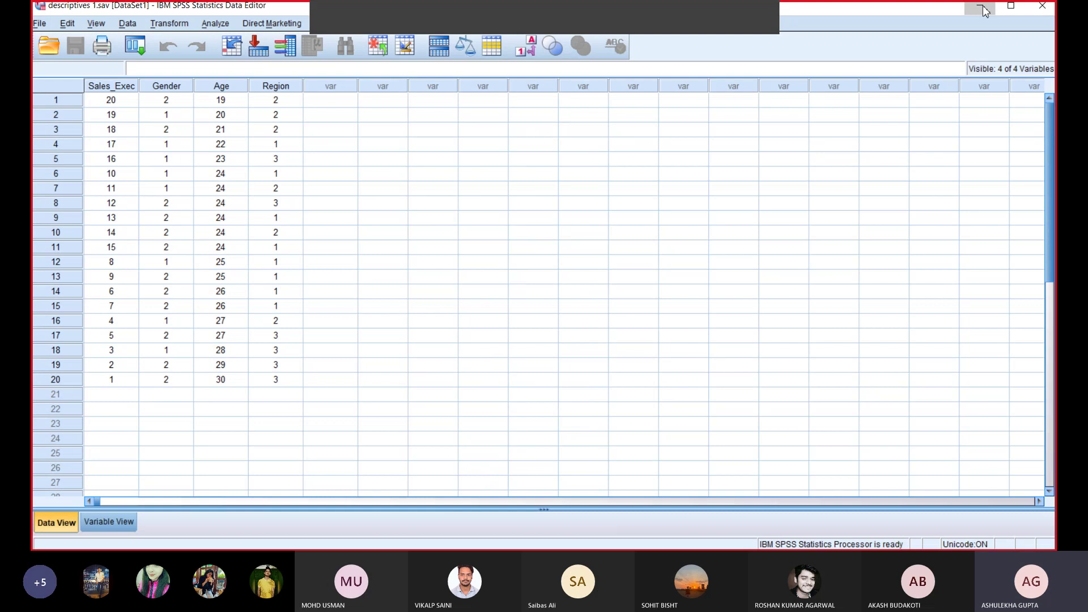
# - Switch to the descriptives 2.sav dataset and review its variable definitions and data
pyautogui.click(984, 11)
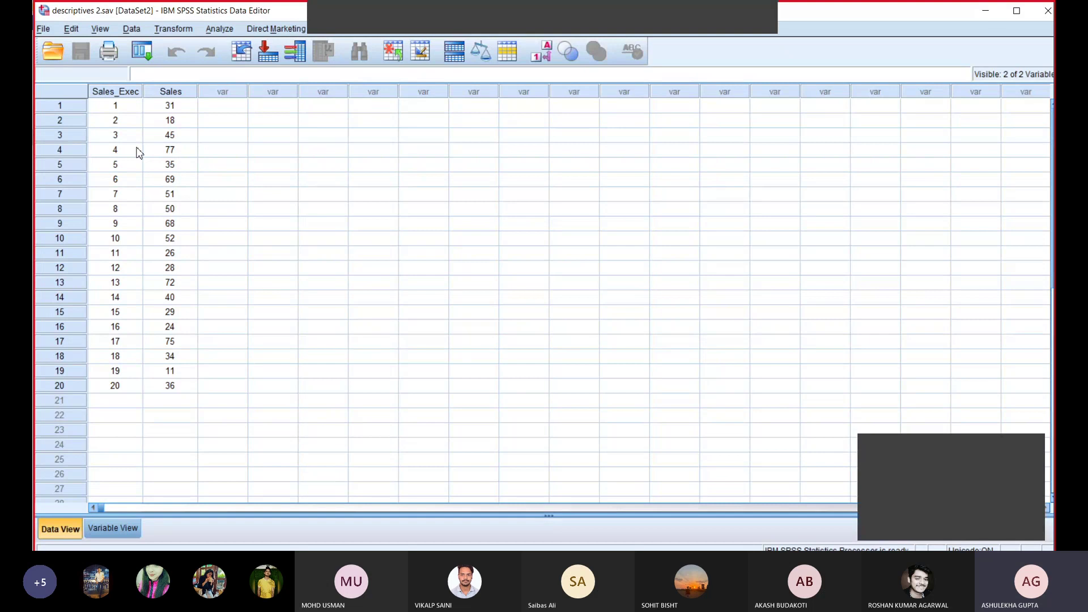
pyautogui.click(116, 531)
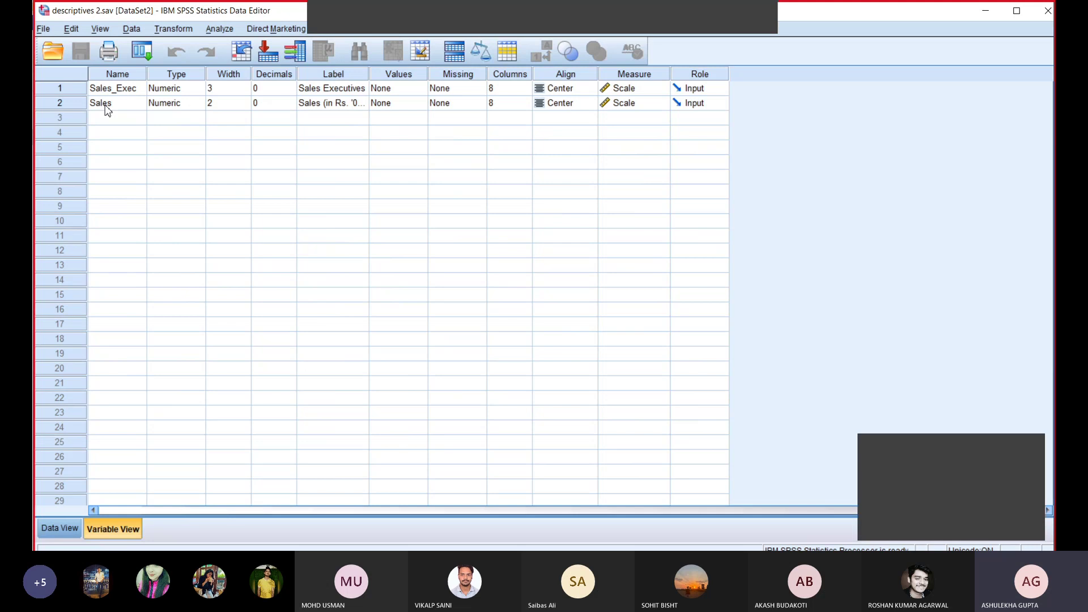
pyautogui.click(64, 527)
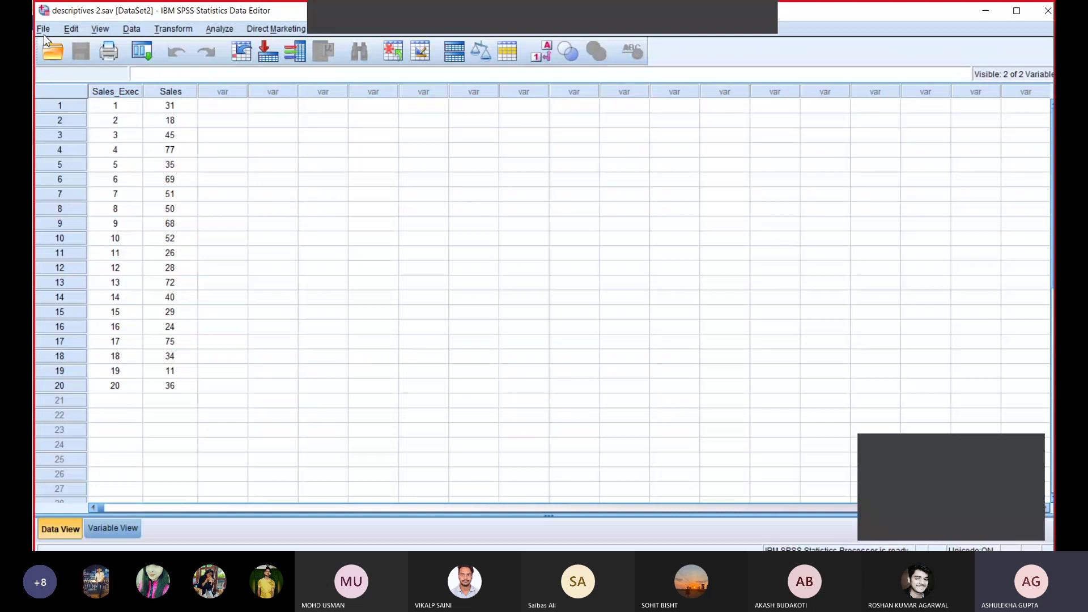
# - Start a Merge Files operation that adds variables to descriptives 2.sav
pyautogui.click(131, 29)
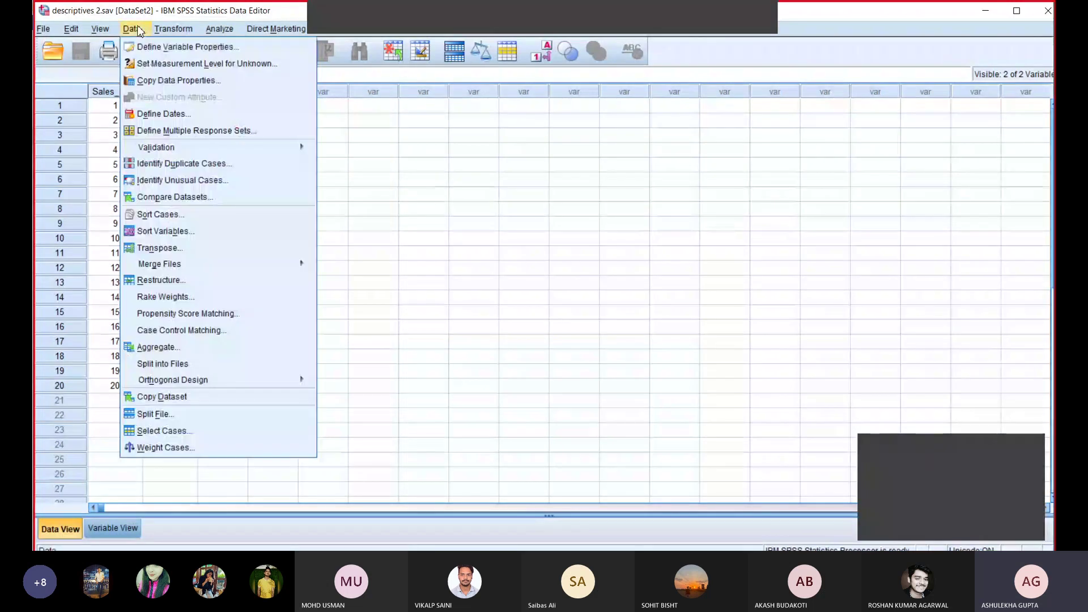
pyautogui.moveTo(181, 263)
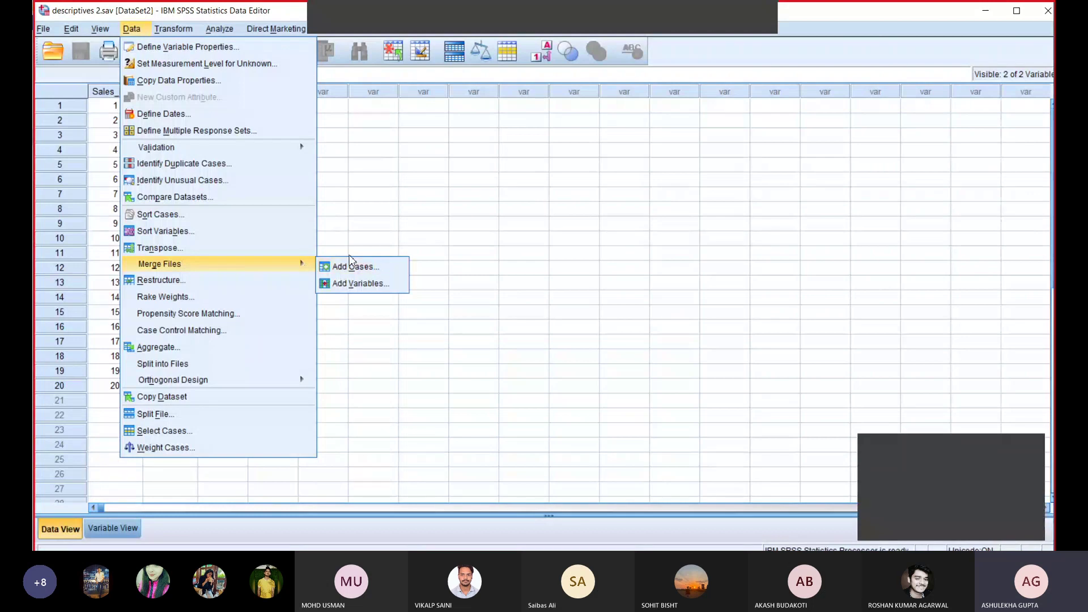
pyautogui.click(358, 284)
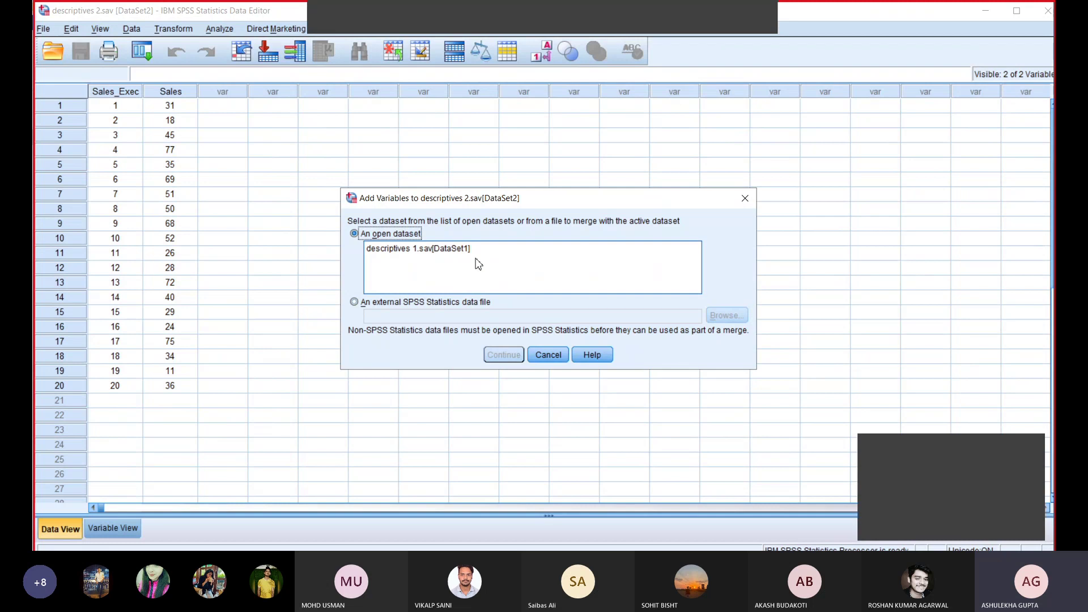
pyautogui.click(354, 303)
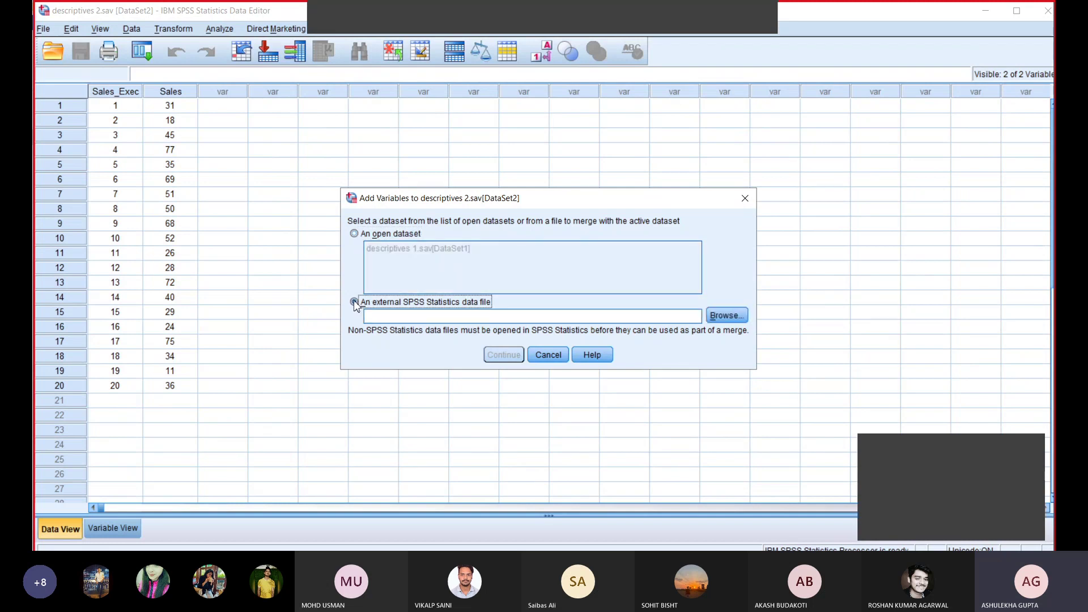
pyautogui.click(724, 317)
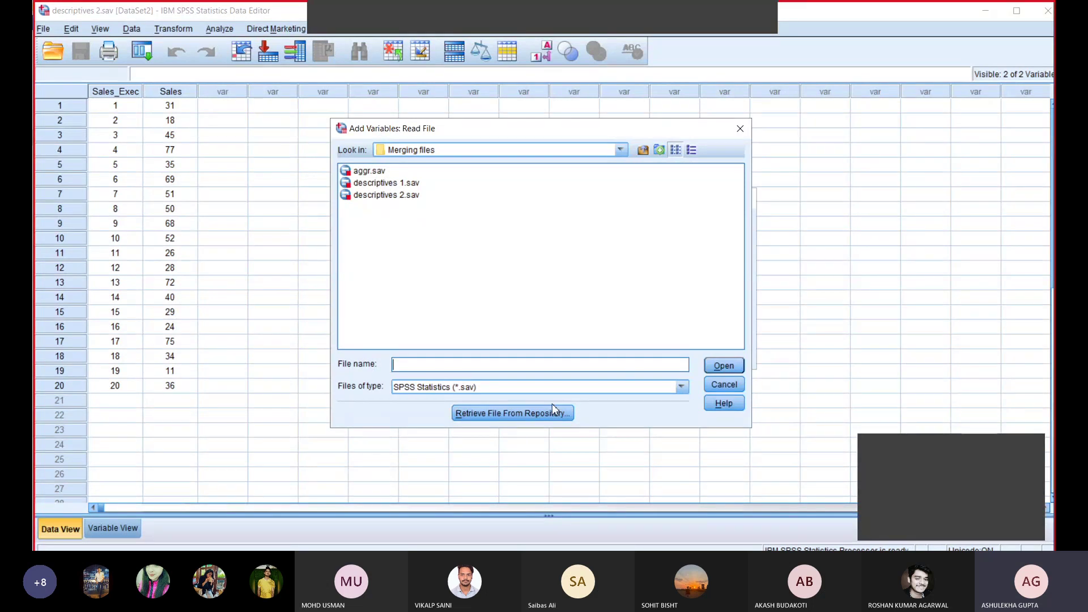
pyautogui.click(740, 130)
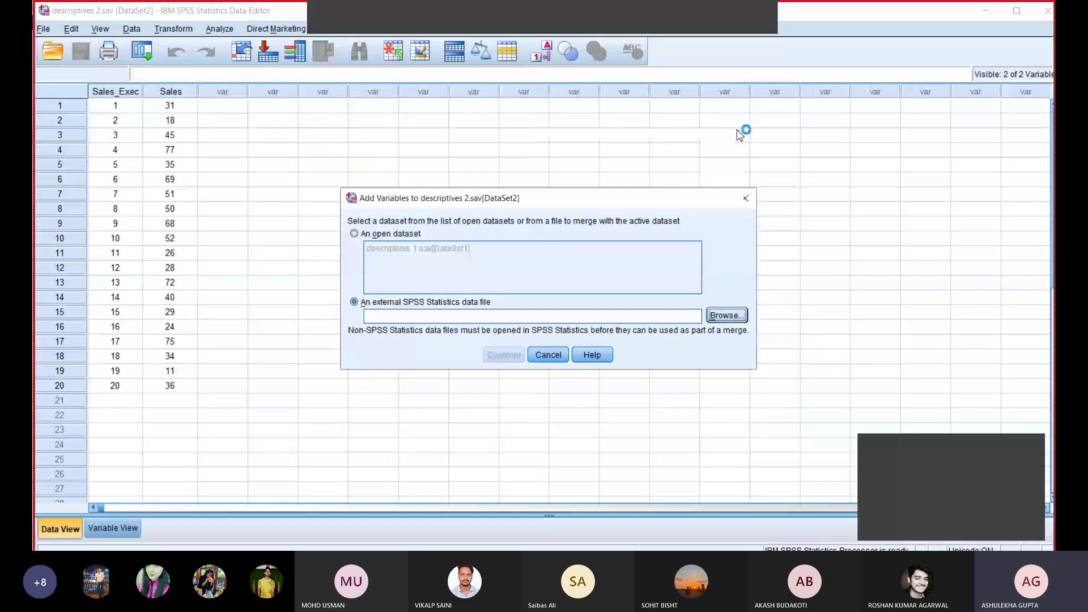
pyautogui.click(355, 234)
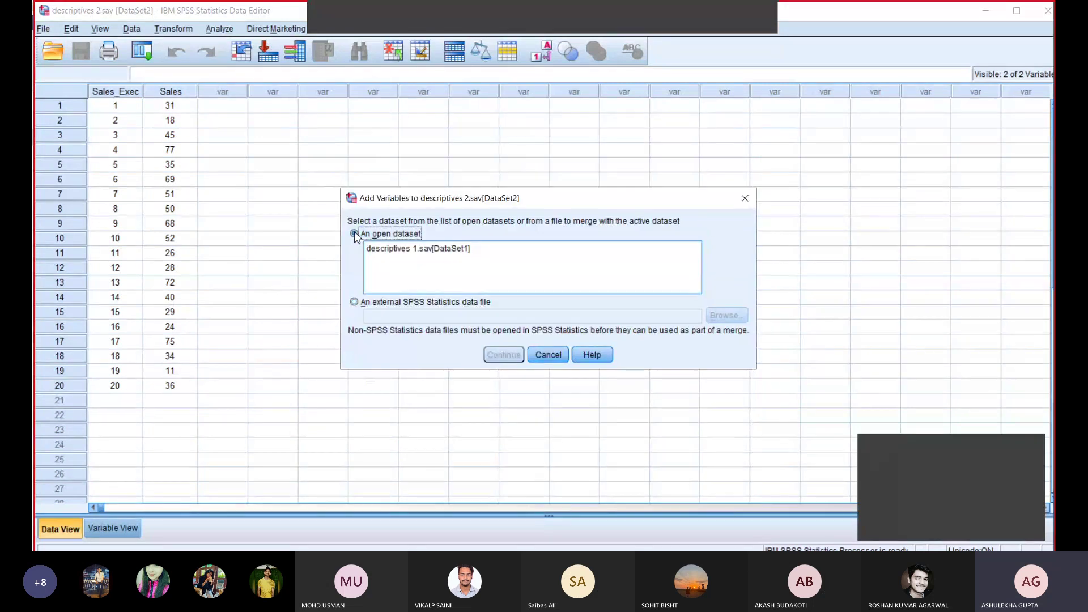
# - Choose the open dataset descriptives 1.sav as the source of the variables to merge
pyautogui.click(458, 252)
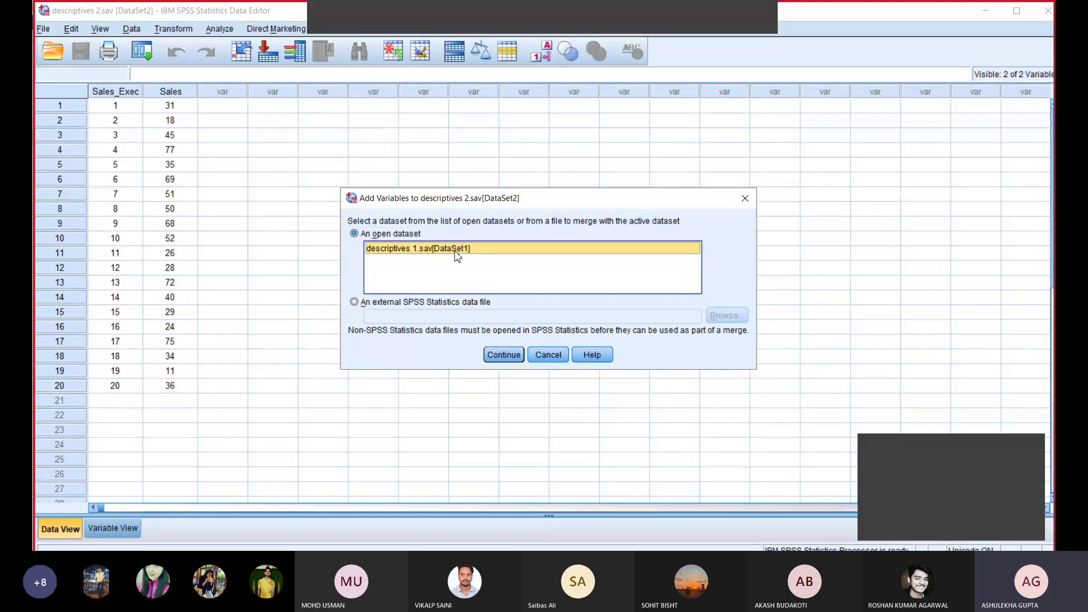
pyautogui.click(501, 357)
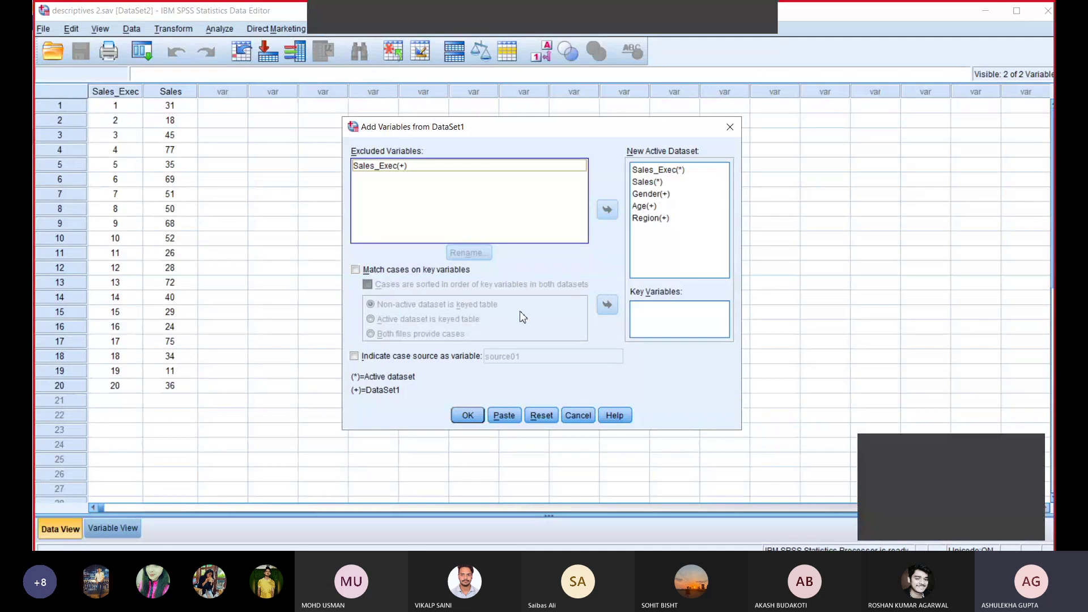
# - Move Gender, Age and Region out of the new active dataset into the excluded variables
pyautogui.click(645, 194)
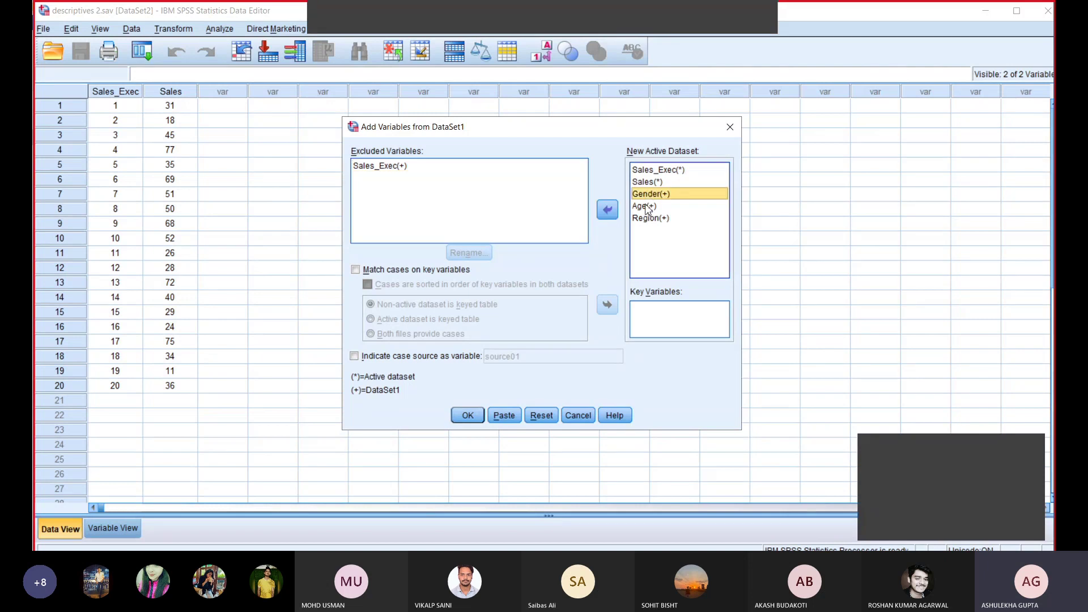
pyautogui.click(646, 206)
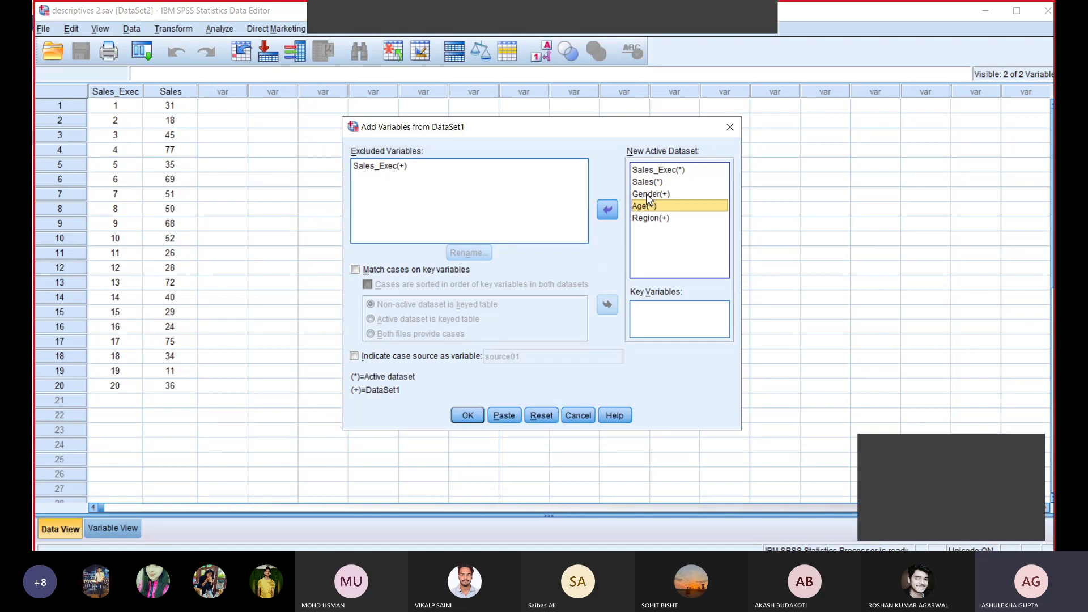
pyautogui.click(646, 193)
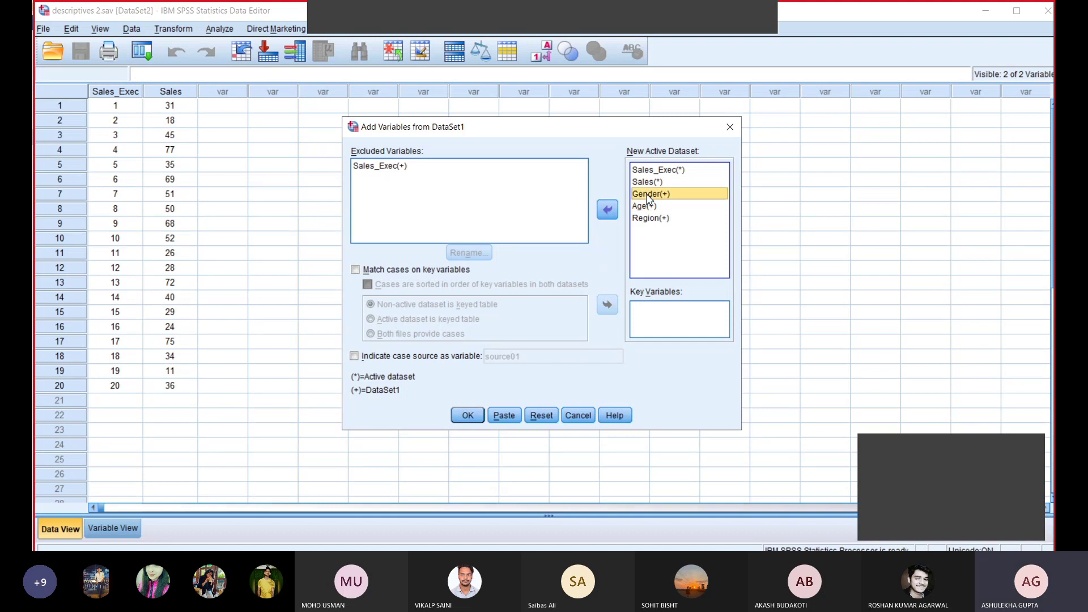
pyautogui.click(609, 210)
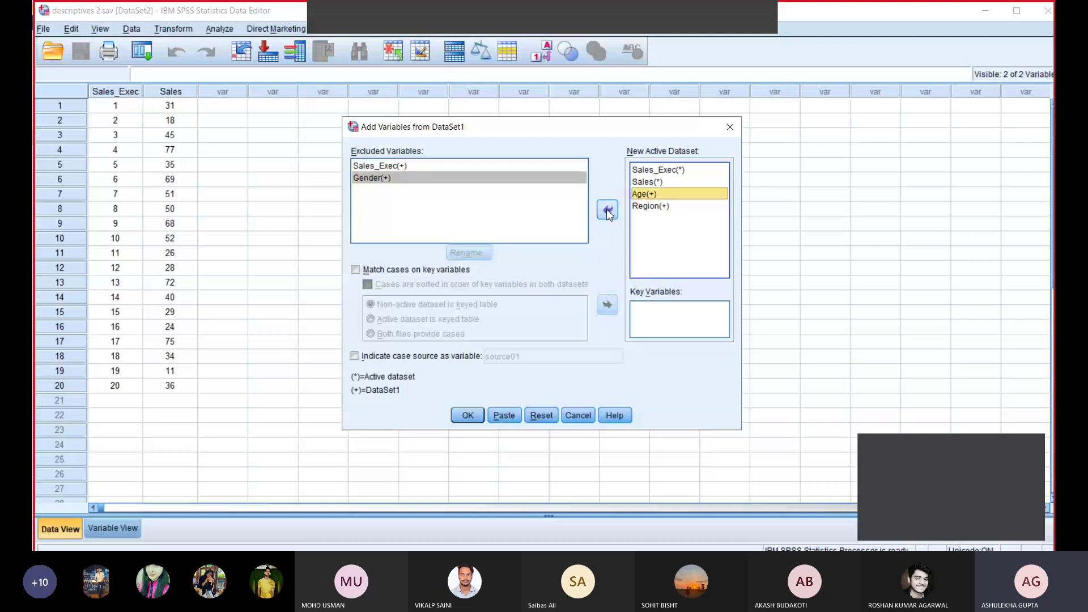
pyautogui.click(608, 211)
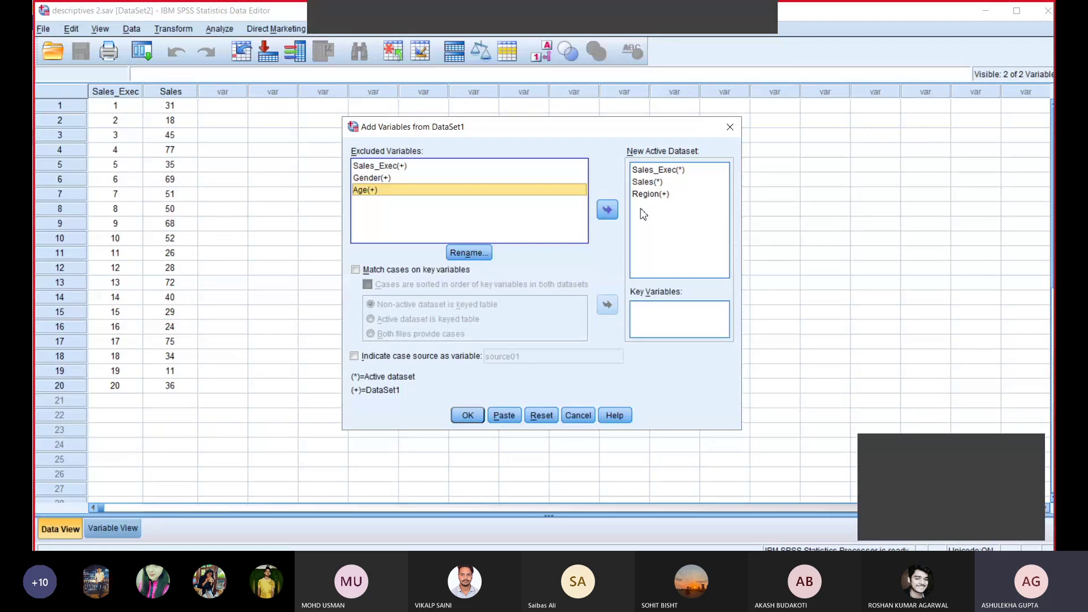
pyautogui.click(648, 195)
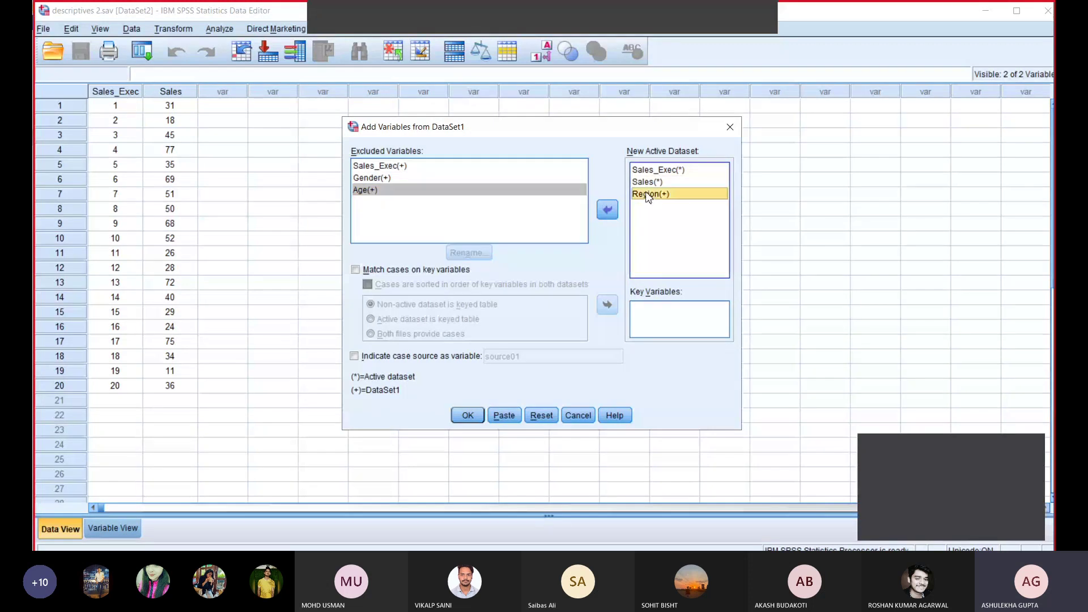
pyautogui.click(608, 210)
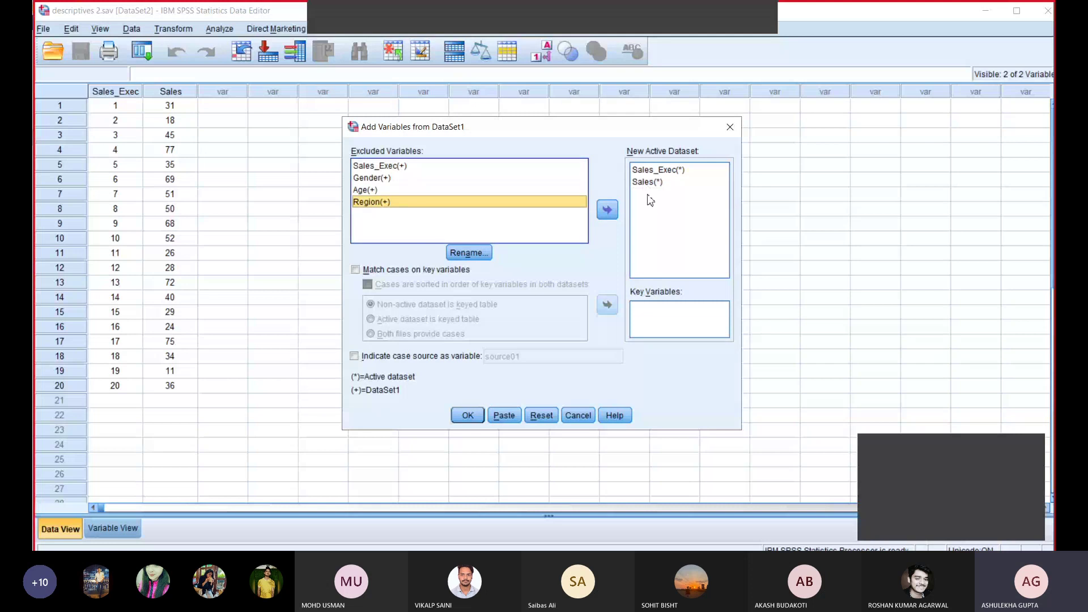
# - Return Gender, Age and Region from the excluded variables to the new active dataset
pyautogui.click(387, 180)
pyautogui.click(607, 211)
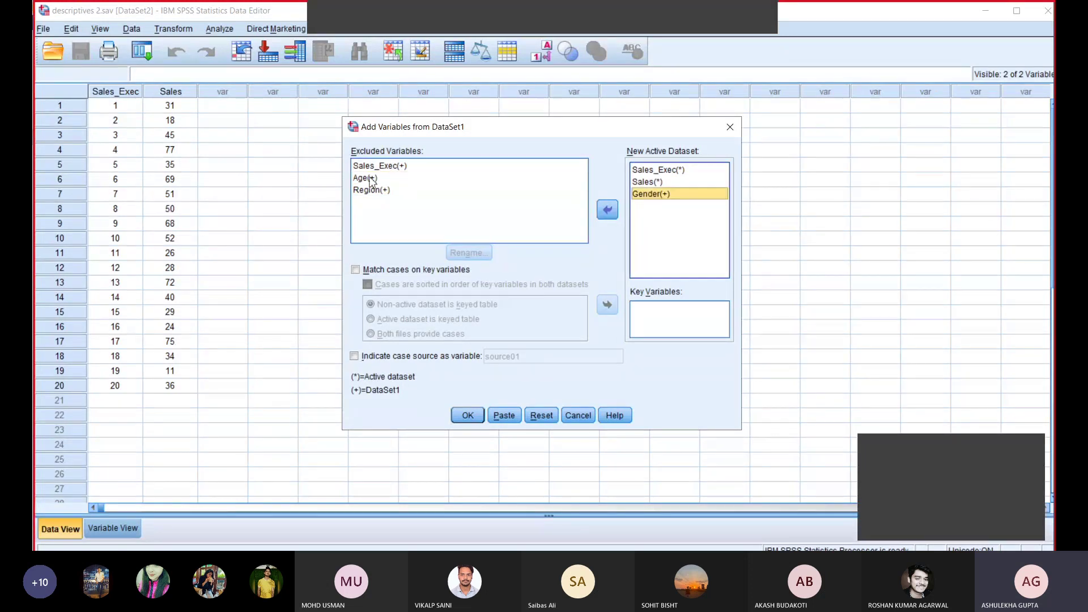
pyautogui.click(374, 178)
pyautogui.click(608, 210)
pyautogui.click(375, 179)
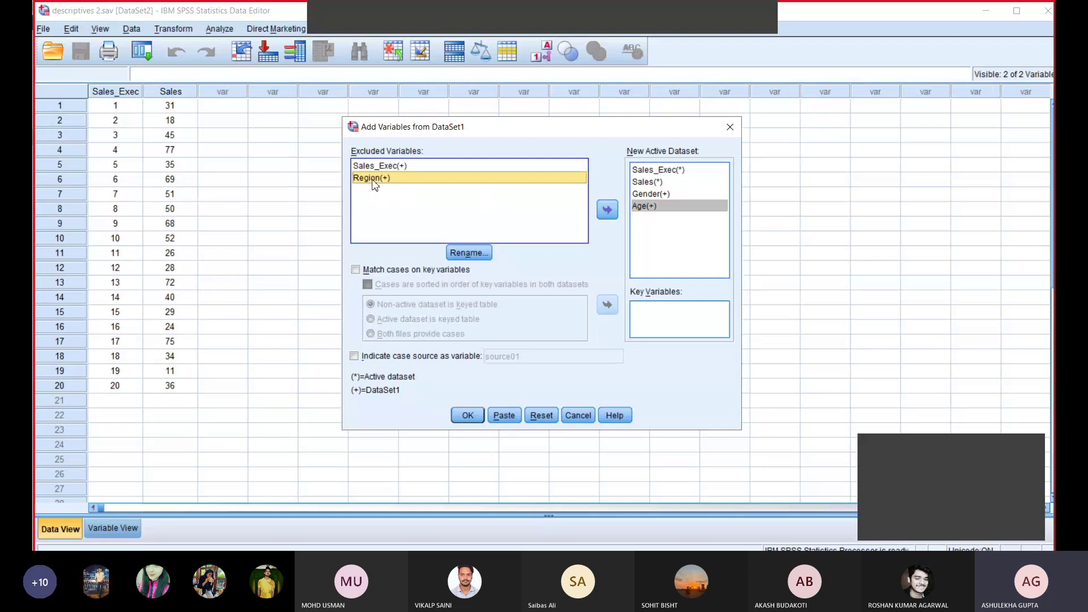
pyautogui.click(608, 212)
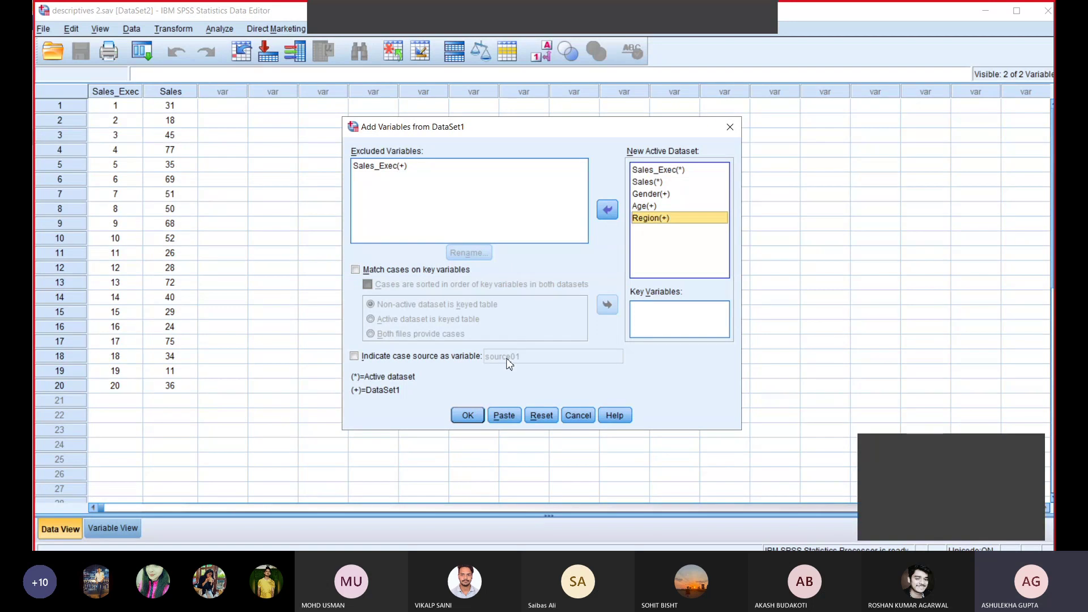
# - Run the merge that adds Gender, Age and Region, and save descriptives 2.sav
pyautogui.click(467, 416)
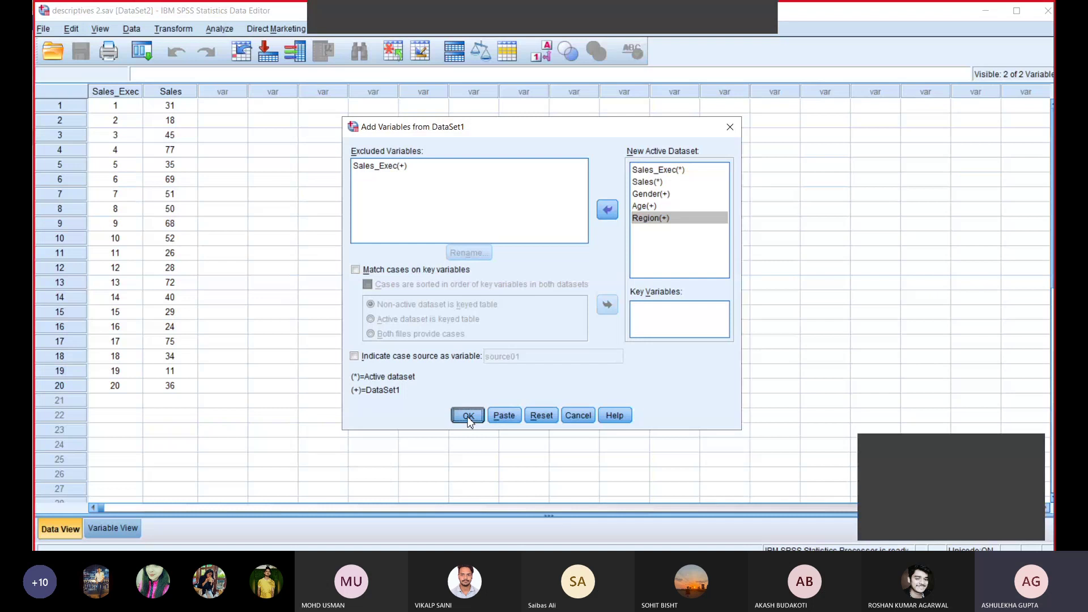
pyautogui.click(467, 417)
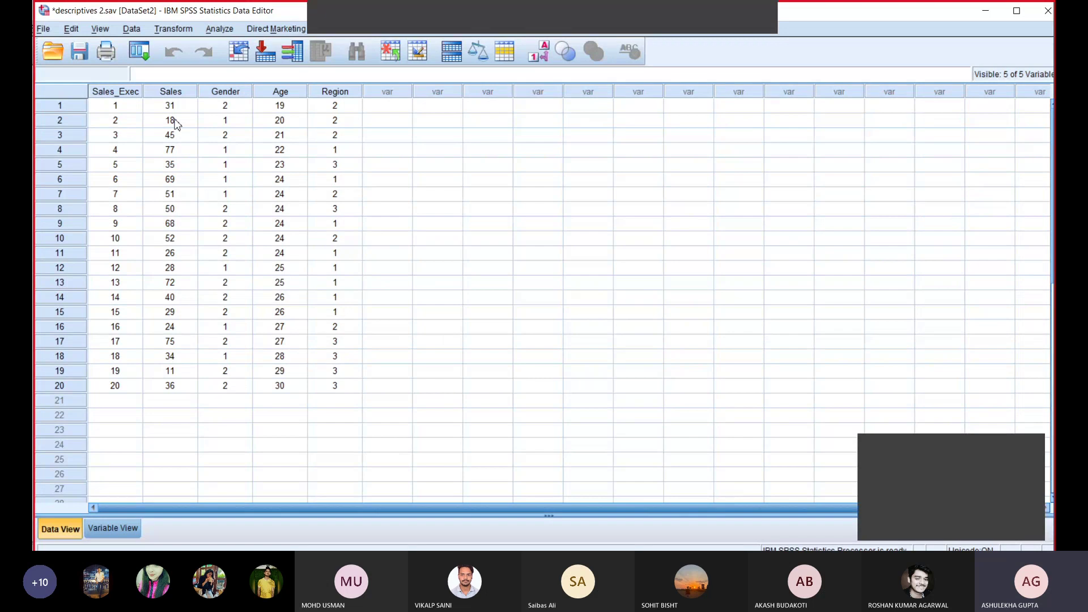
pyautogui.click(80, 52)
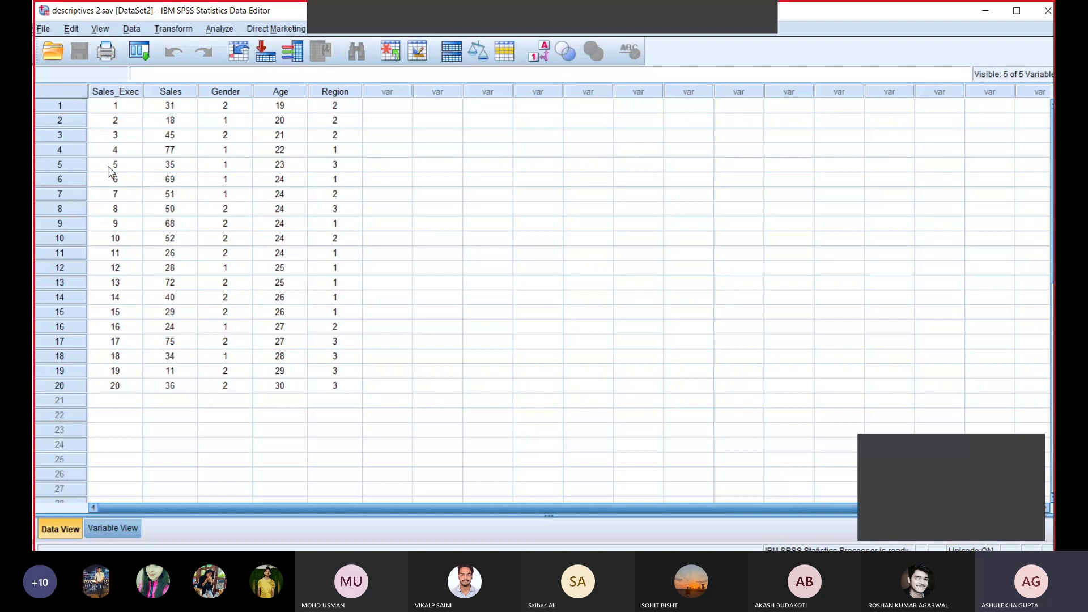
# - Examine the merged dataset's variable definitions and Region's value labels, and return to the data
pyautogui.click(124, 526)
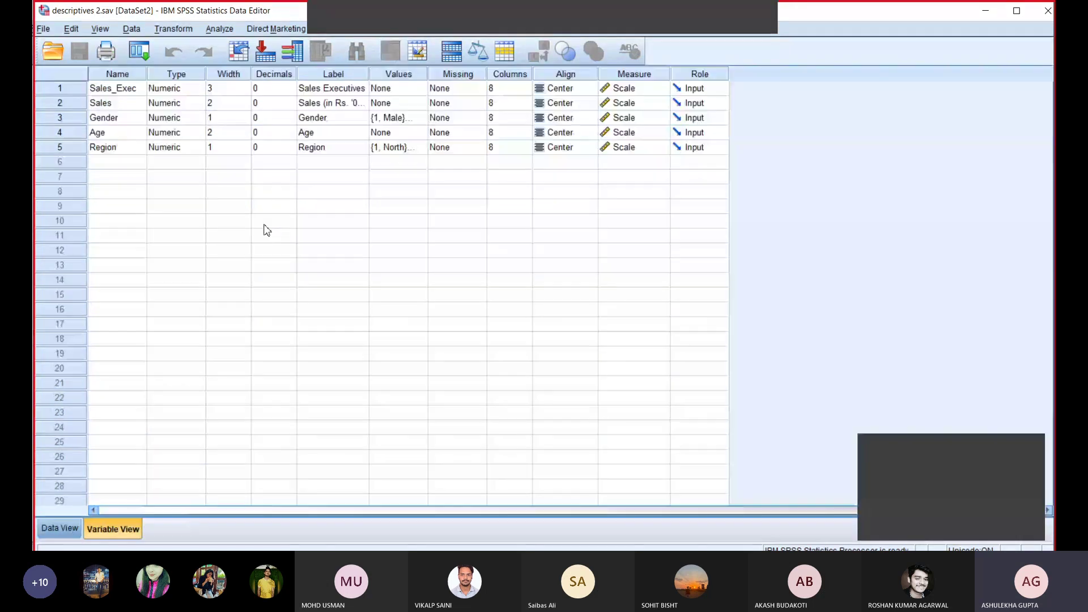
pyautogui.click(389, 150)
pyautogui.click(419, 148)
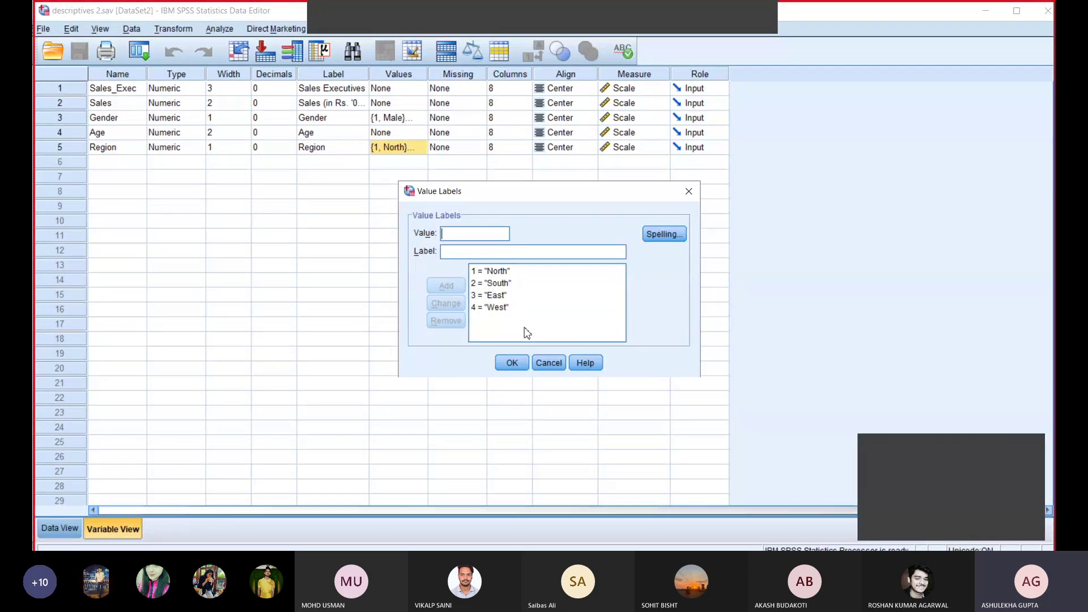
pyautogui.click(511, 365)
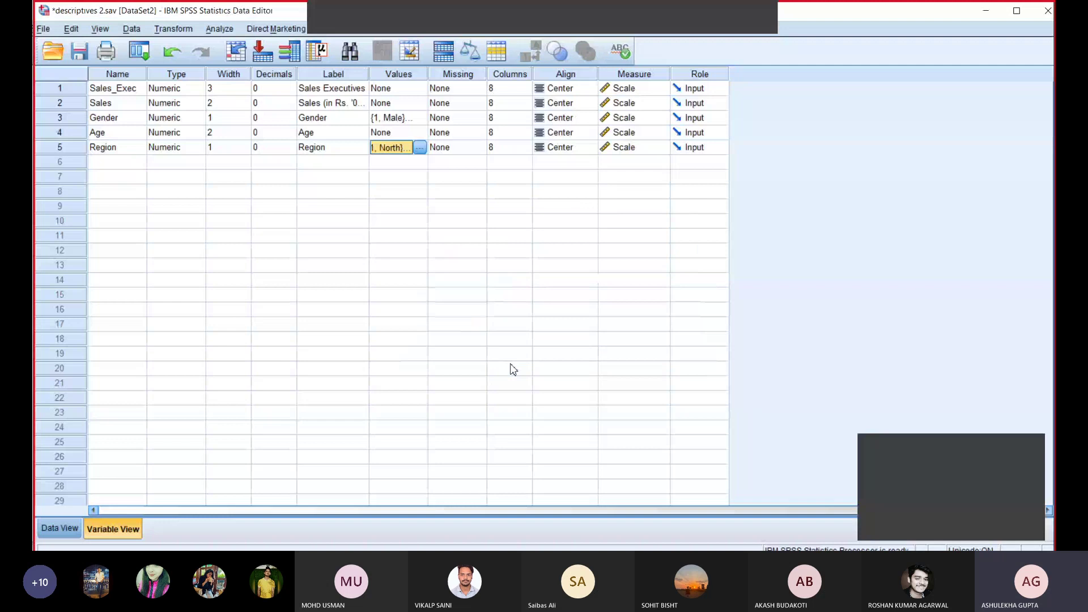
pyautogui.click(59, 529)
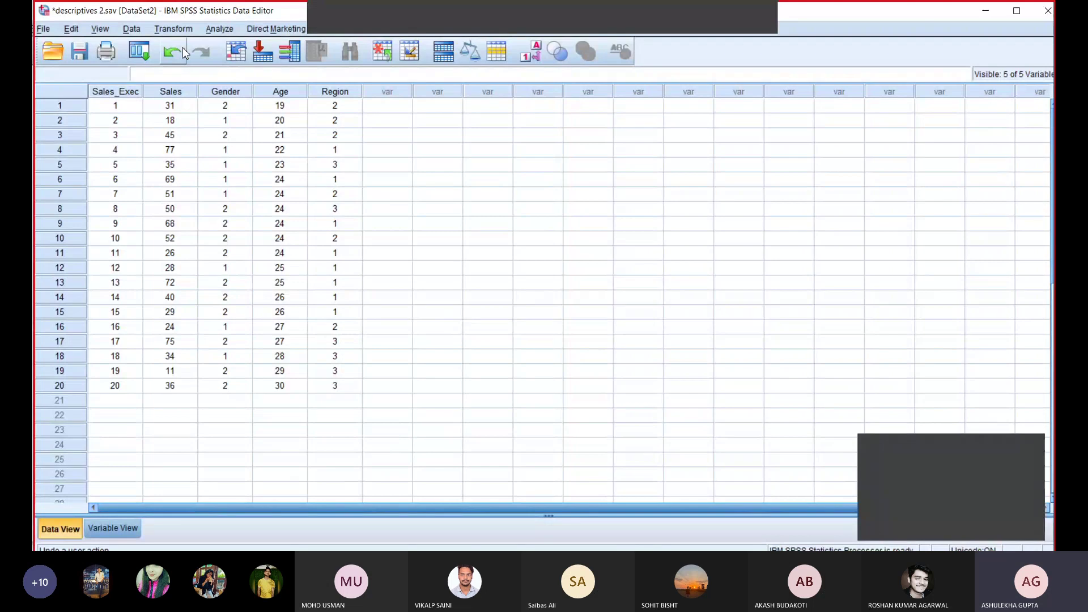
# - Set up an Aggregate Data operation with Region as break variable, the mean of Sales as summary, and the number of cases included
pyautogui.click(133, 30)
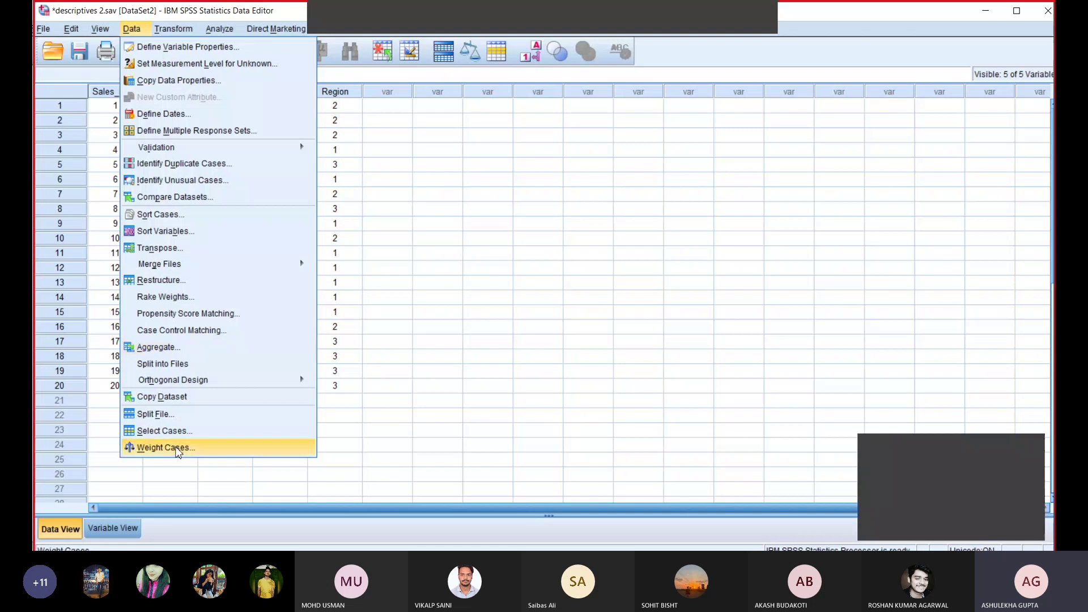
pyautogui.click(156, 350)
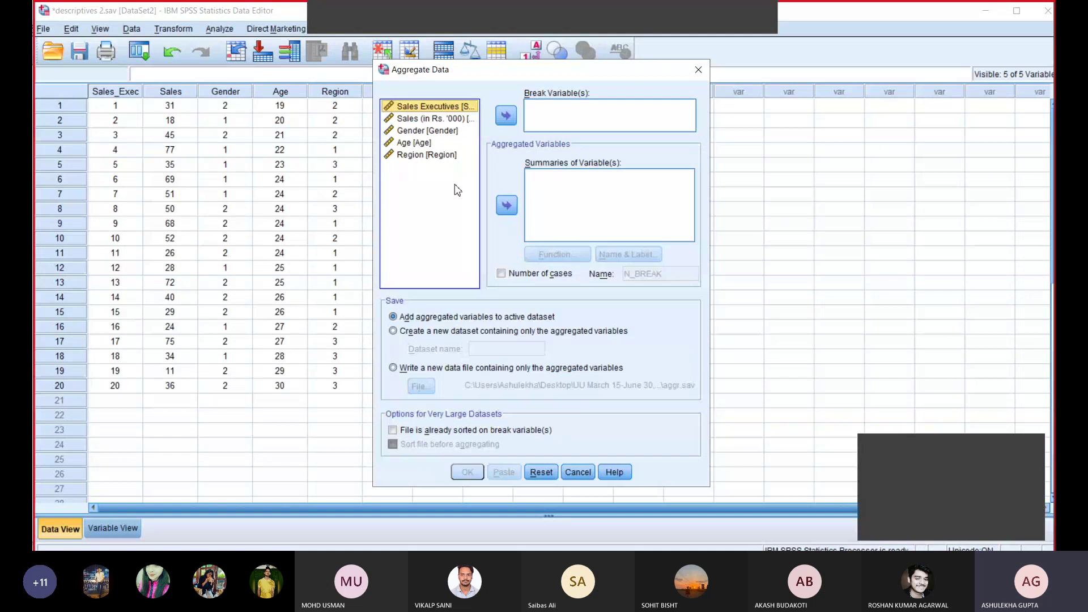
pyautogui.click(440, 156)
pyautogui.click(508, 116)
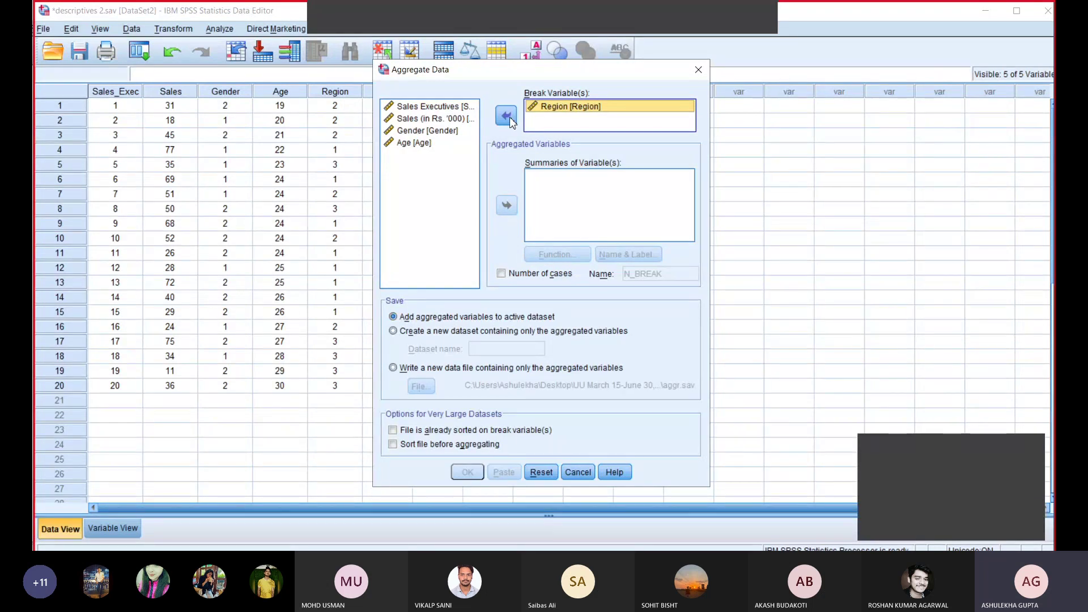
pyautogui.click(462, 120)
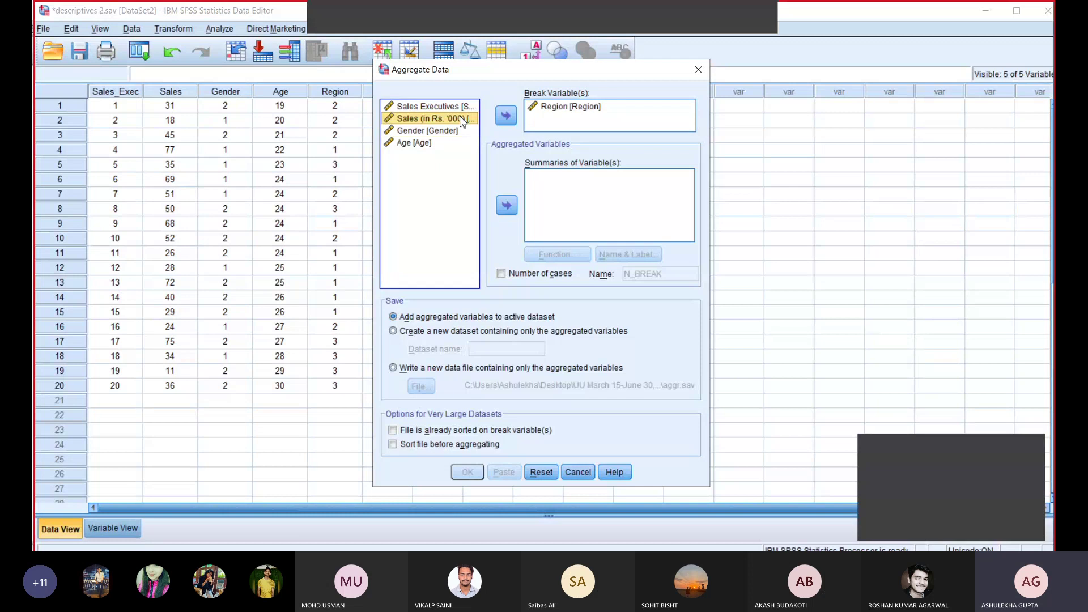
pyautogui.click(509, 213)
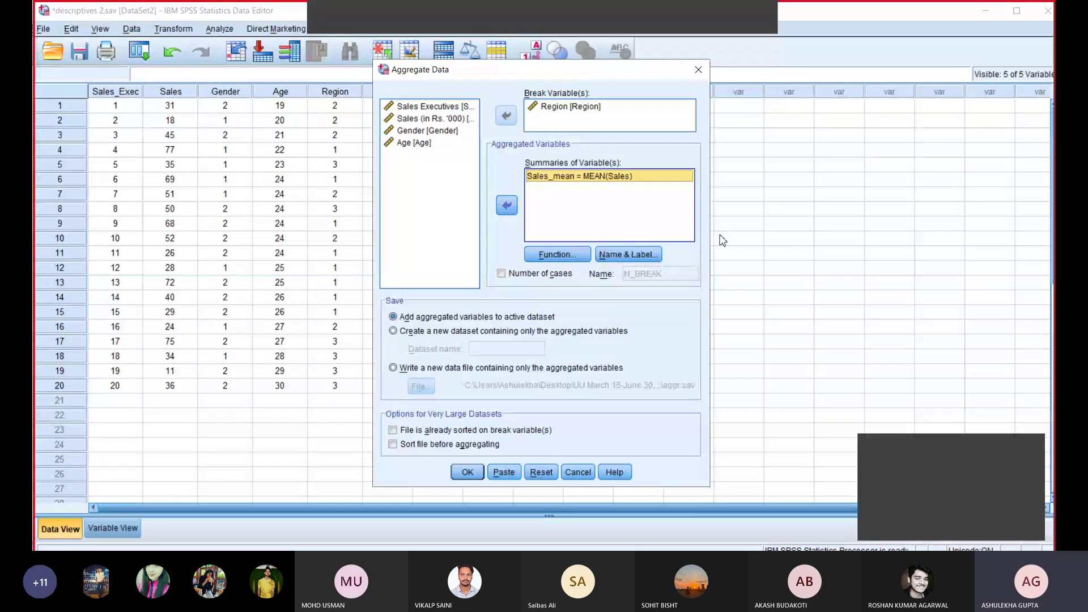
pyautogui.click(502, 274)
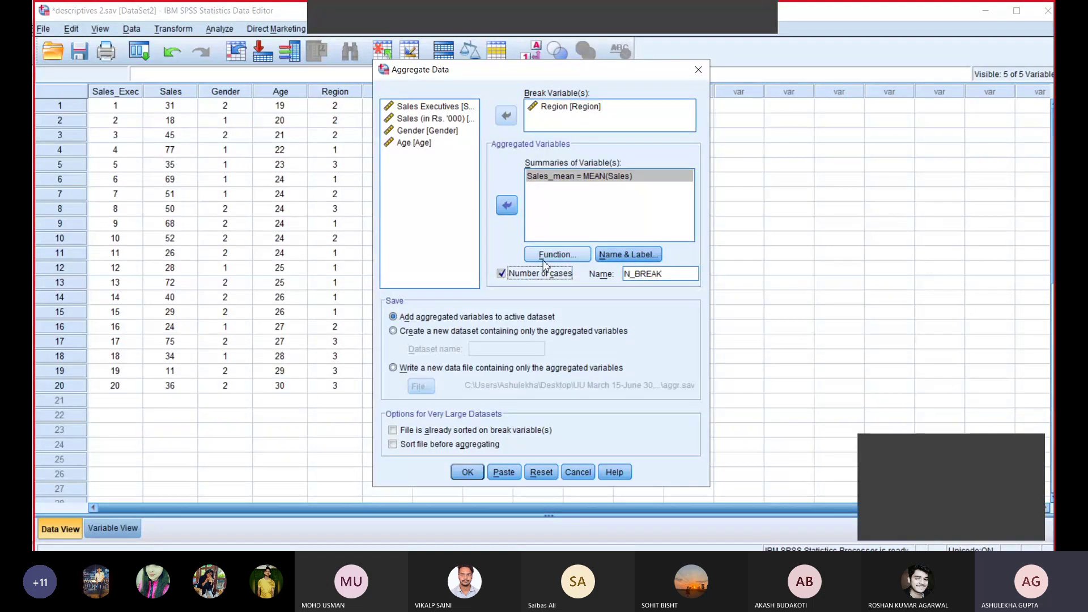
# - Confirm Mean as the aggregate function for Sales and run the aggregation, adding the aggregated variables to the active dataset
pyautogui.click(566, 256)
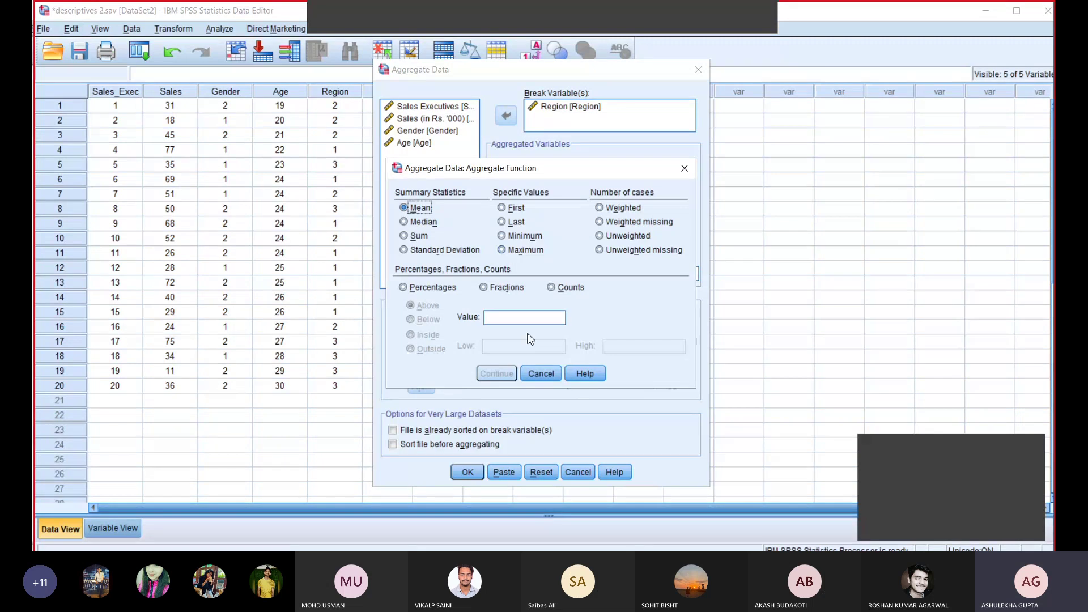
pyautogui.click(404, 288)
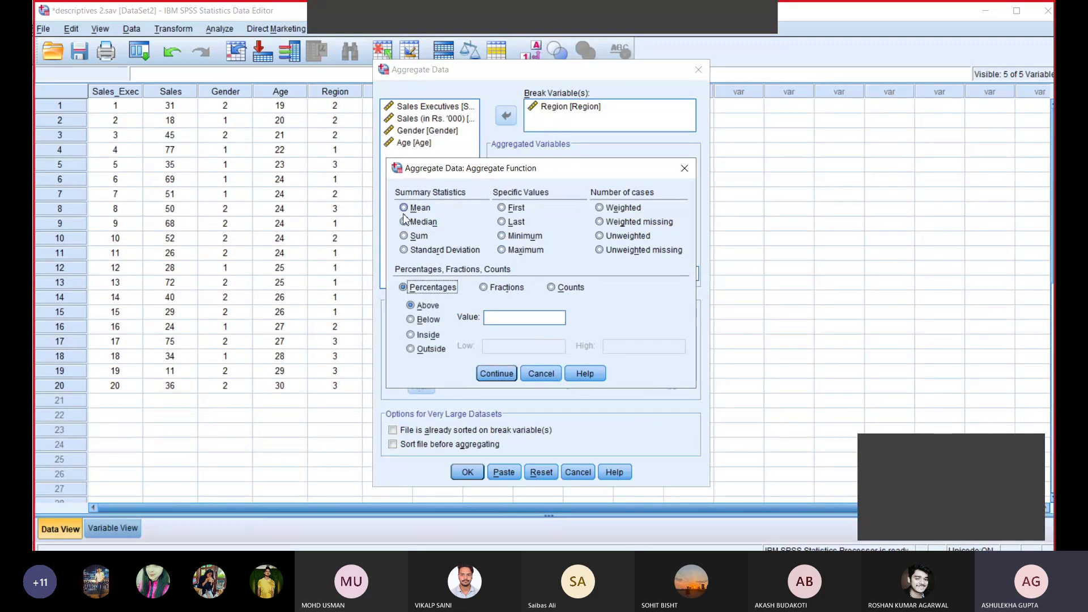
pyautogui.click(496, 315)
pyautogui.hotkey('alt', 'm')
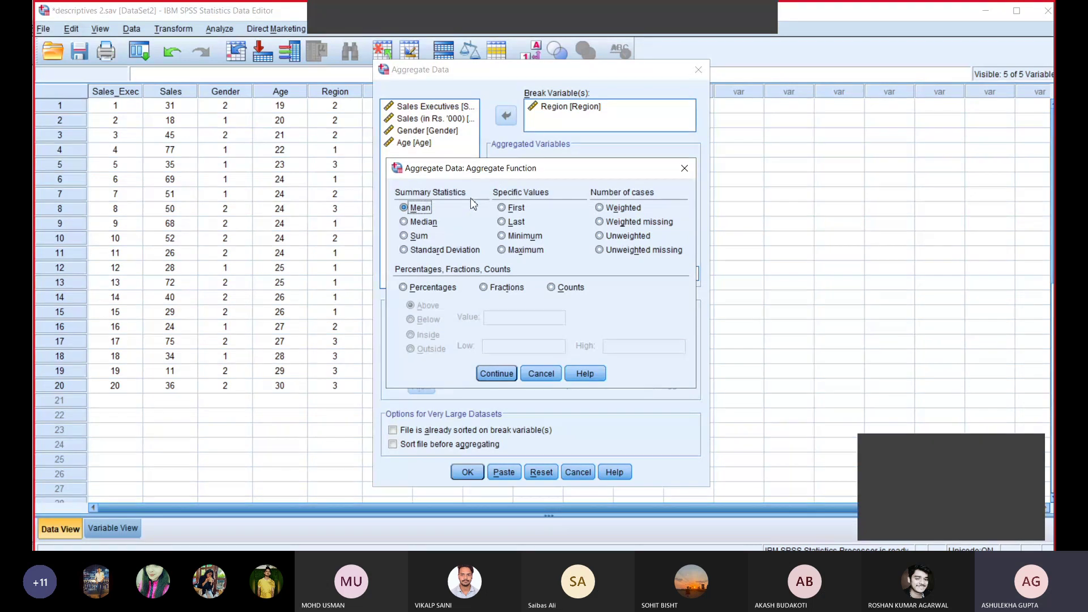
pyautogui.click(503, 374)
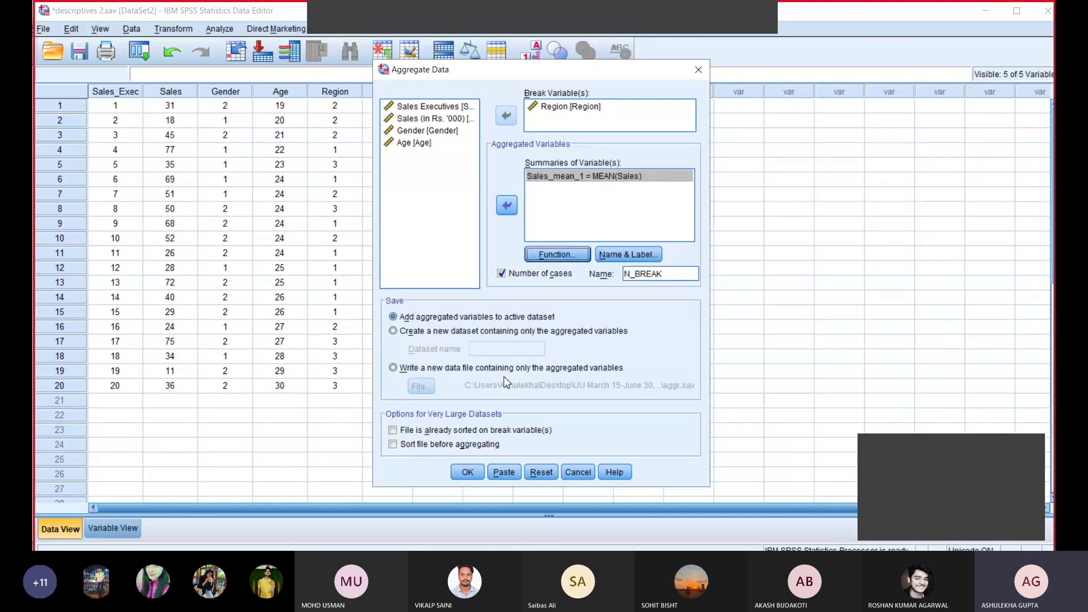
pyautogui.click(469, 473)
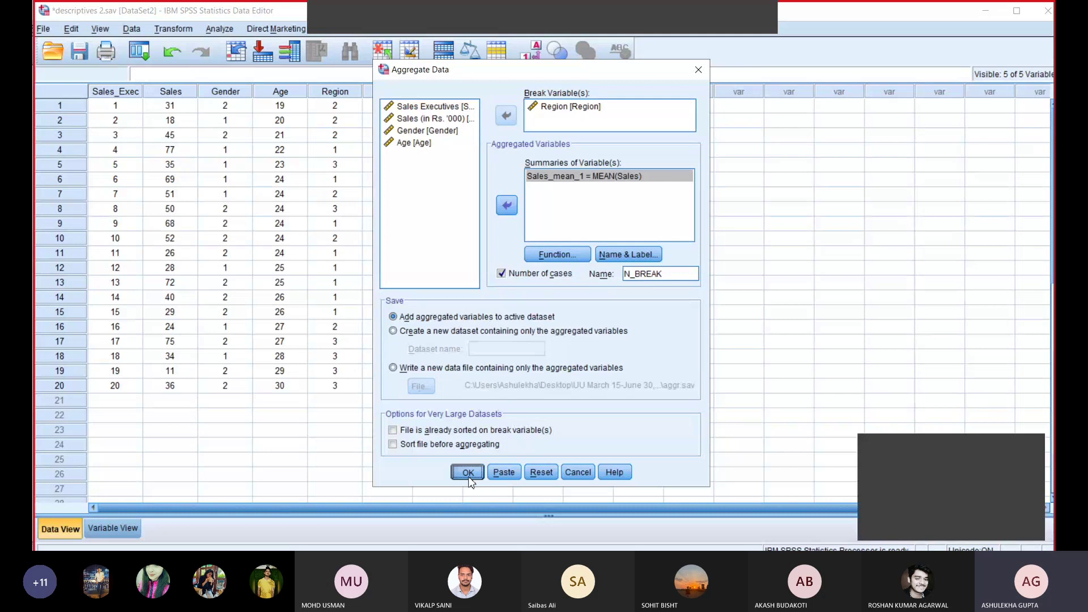
pyautogui.click(468, 474)
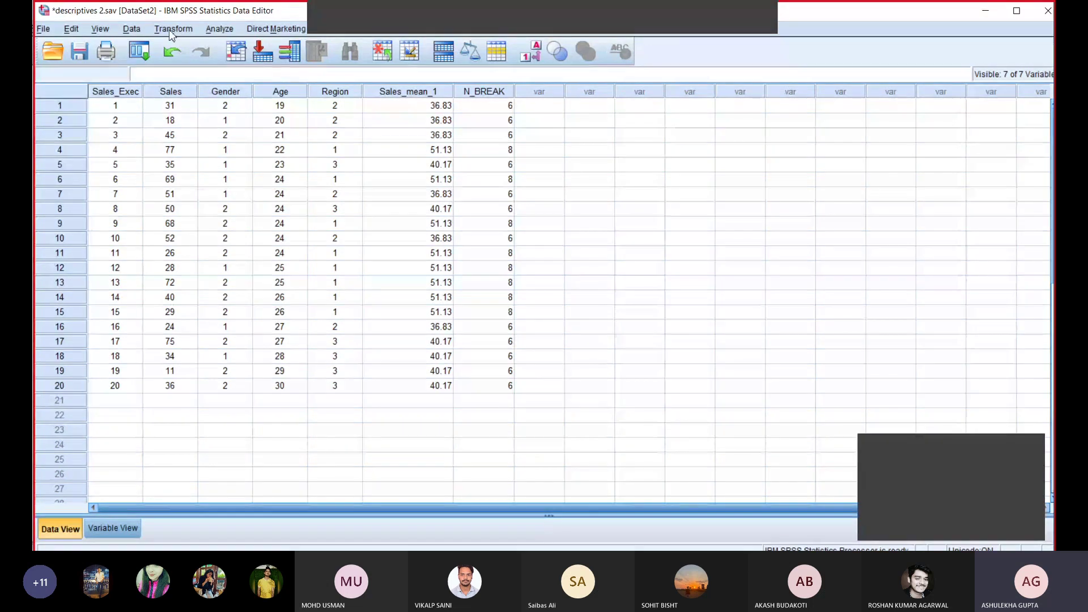
# - Sort the cases by Sales_mean_1 in ascending order
pyautogui.click(127, 33)
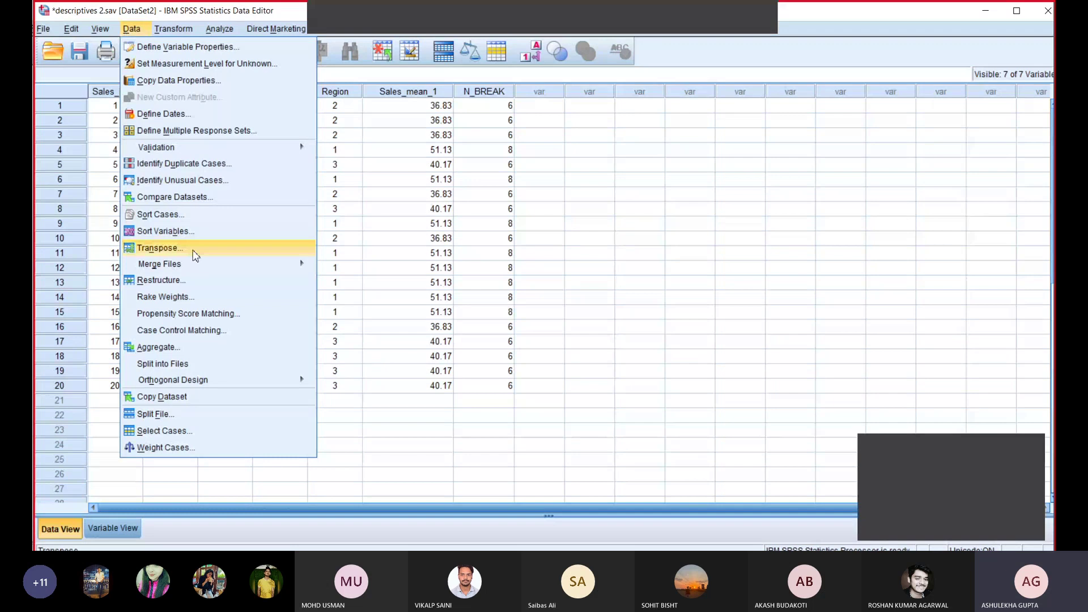
pyautogui.click(189, 218)
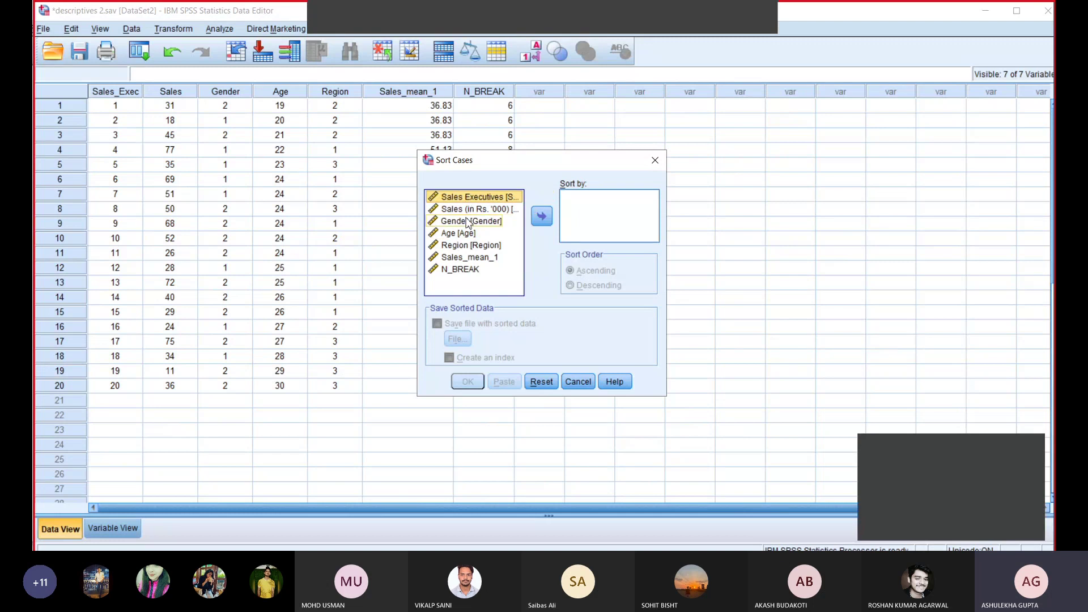
pyautogui.click(477, 257)
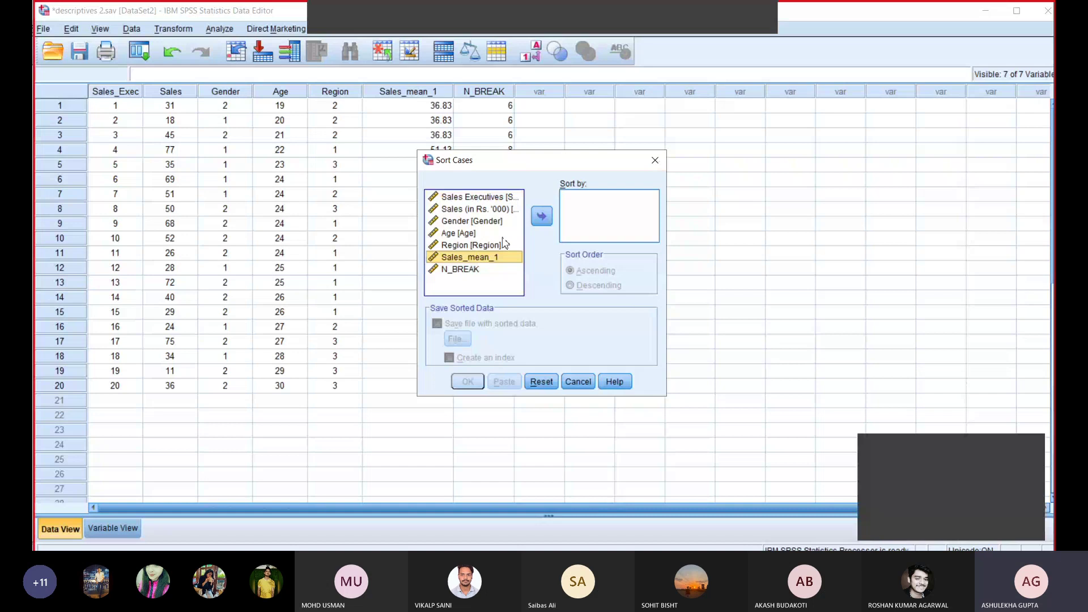
pyautogui.click(547, 219)
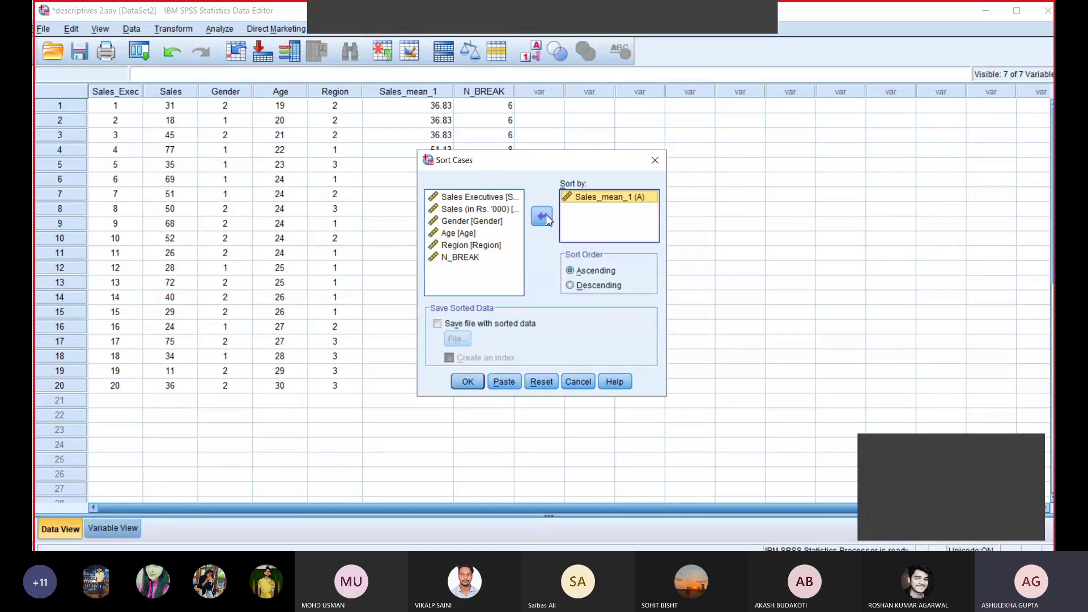
pyautogui.click(468, 381)
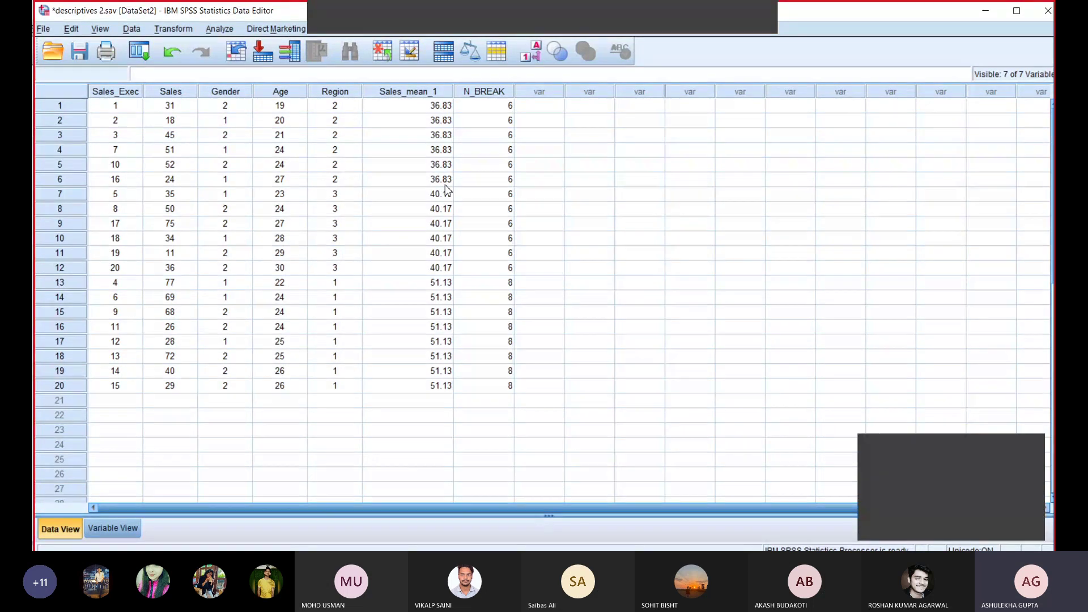
# - Check the value labels defined for Region in the variable definitions, and return to the data
pyautogui.click(113, 528)
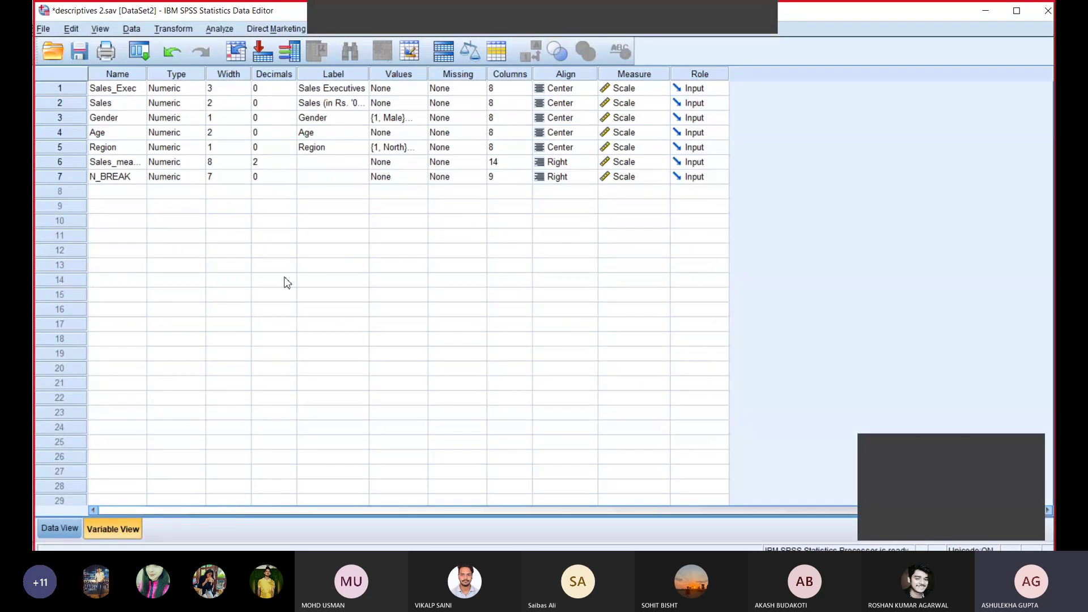
pyautogui.click(408, 151)
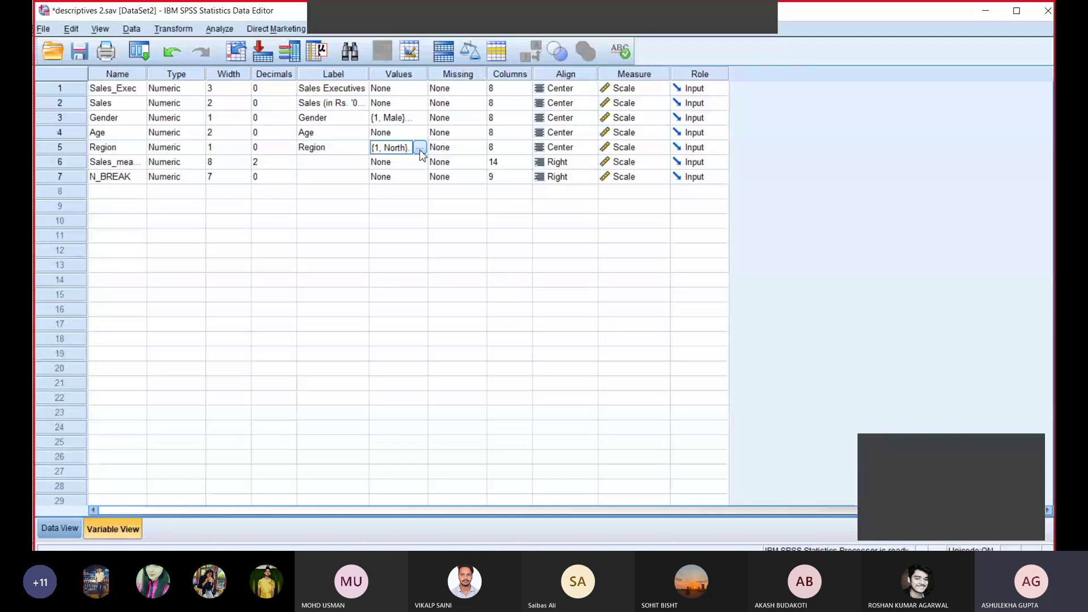
pyautogui.click(419, 149)
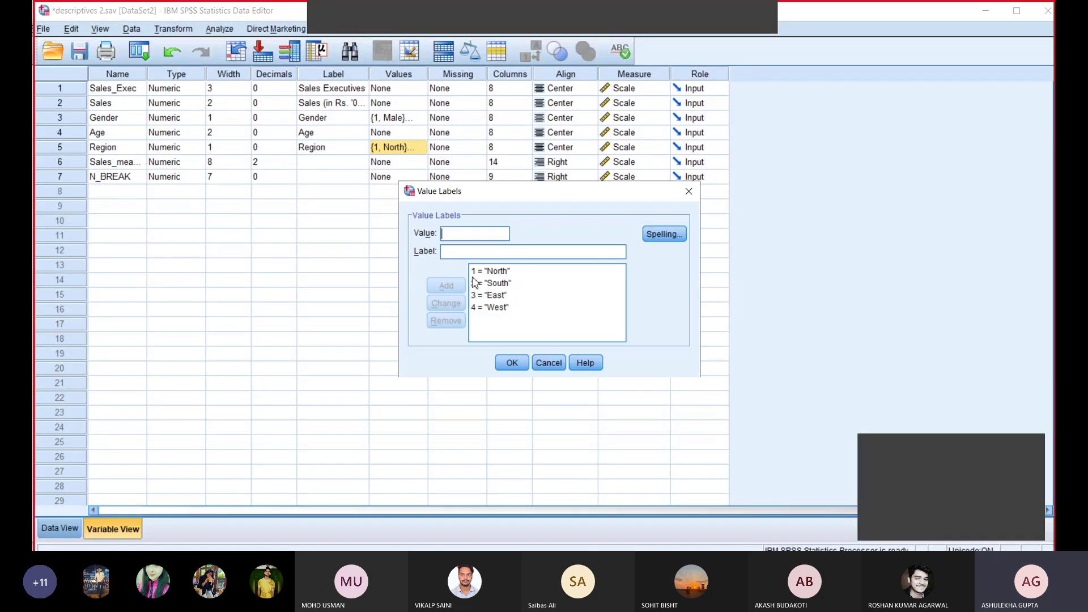
pyautogui.click(512, 363)
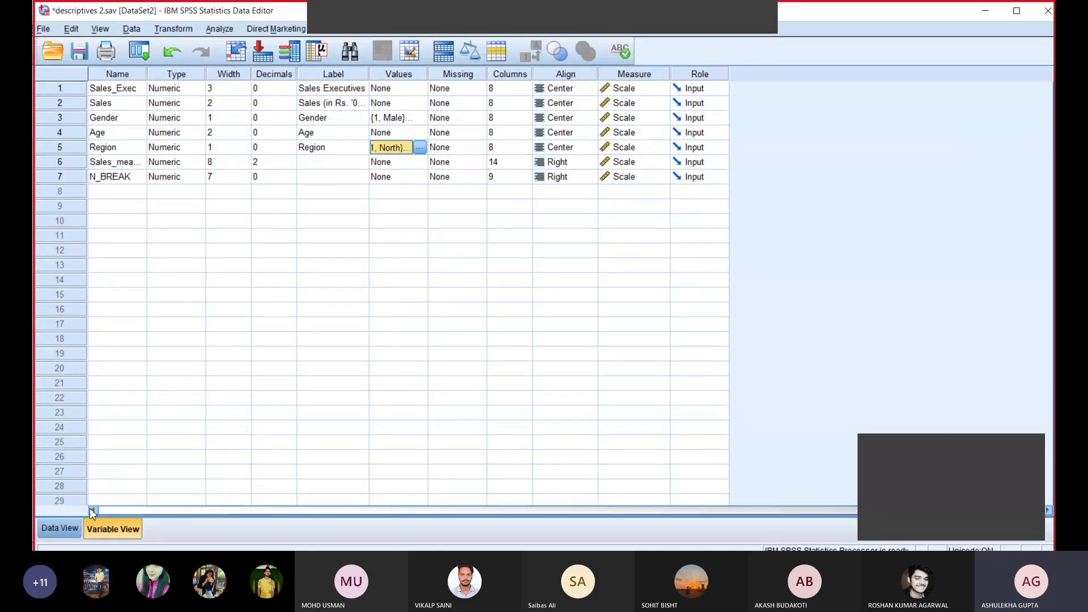
pyautogui.click(65, 531)
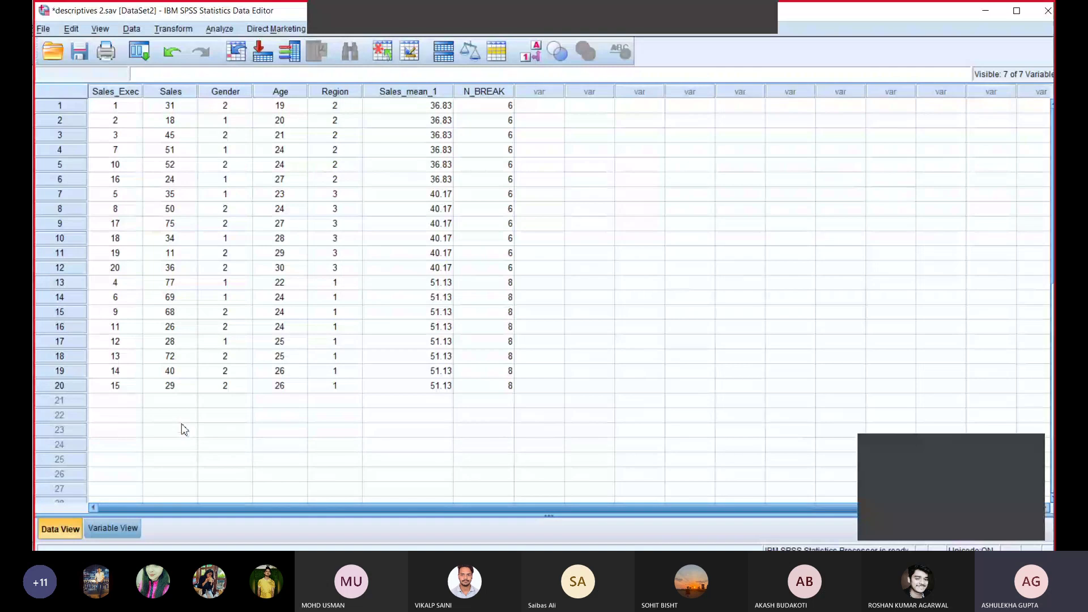
# - Try to enter the note "Sorting Cases" in the Sales_Exec column at row 23, below the data
pyautogui.click(135, 433)
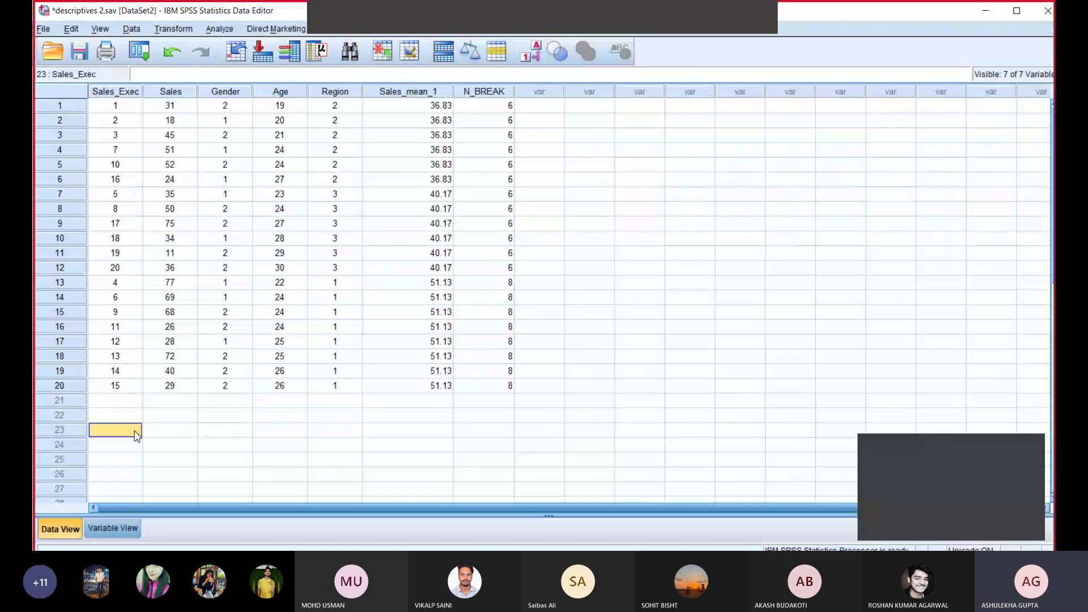
pyautogui.write('Sort')
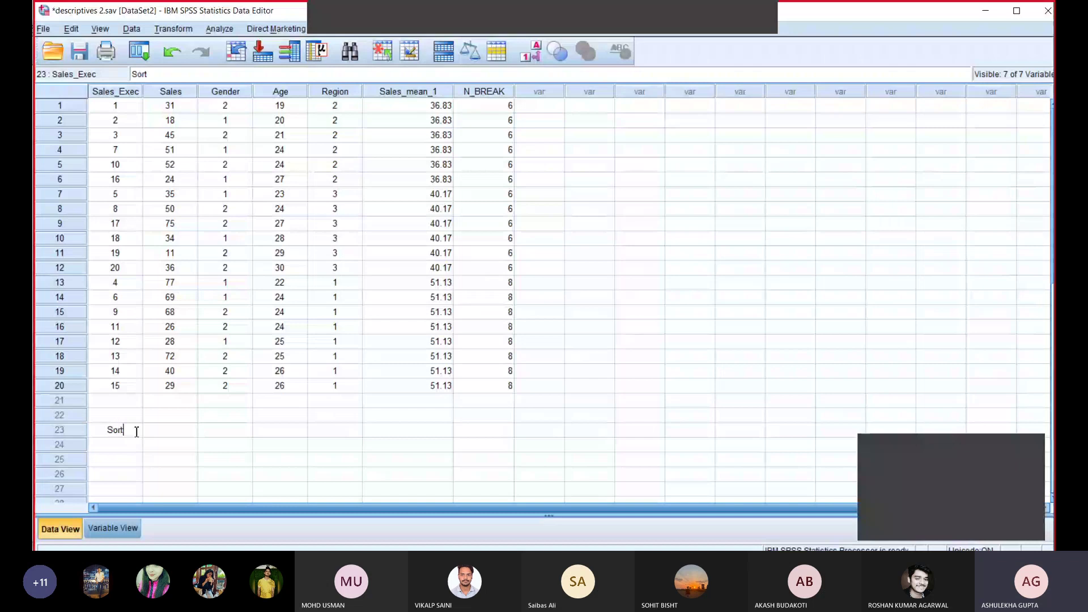
pyautogui.write('ing CasEs')
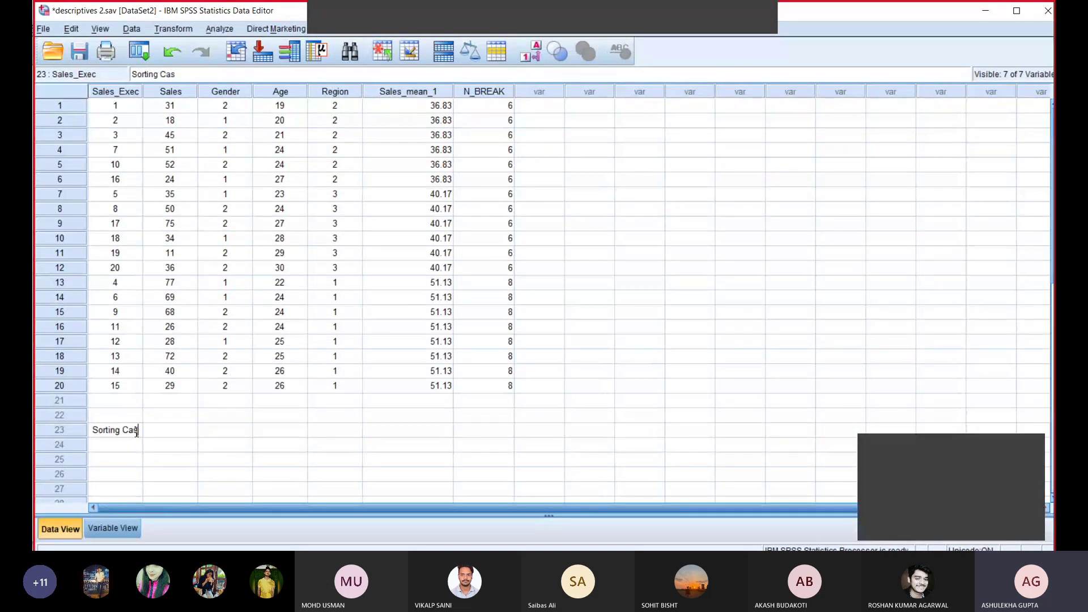
pyautogui.click(134, 445)
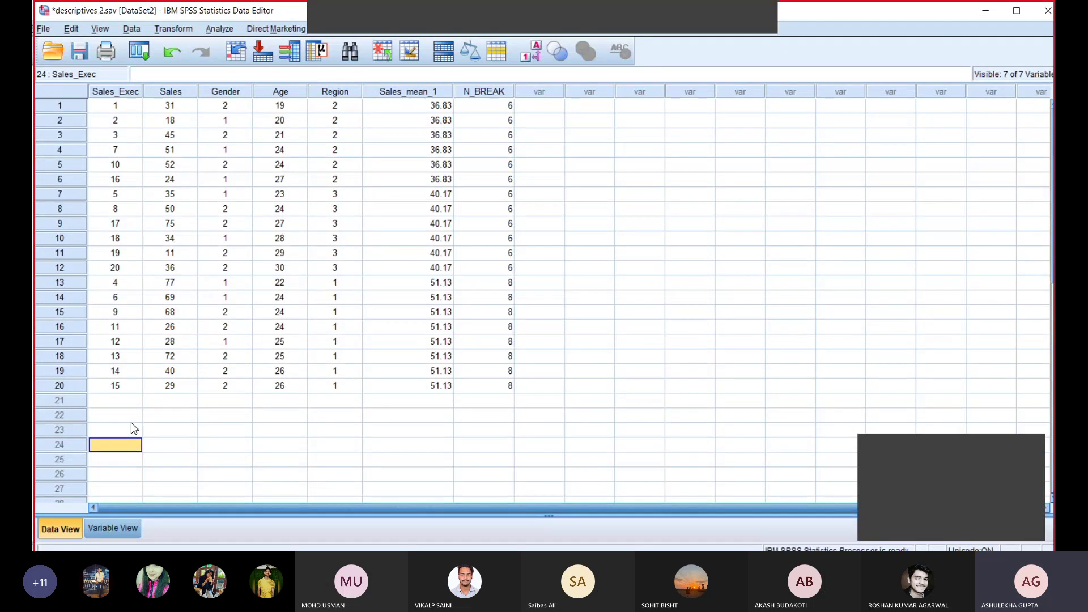
pyautogui.click(134, 416)
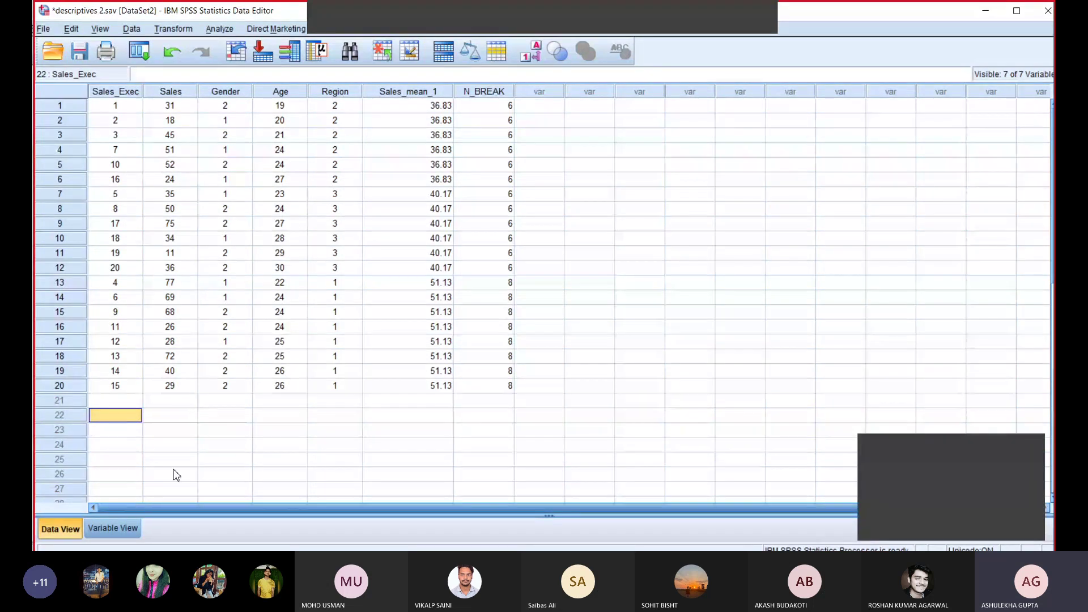
pyautogui.click(128, 526)
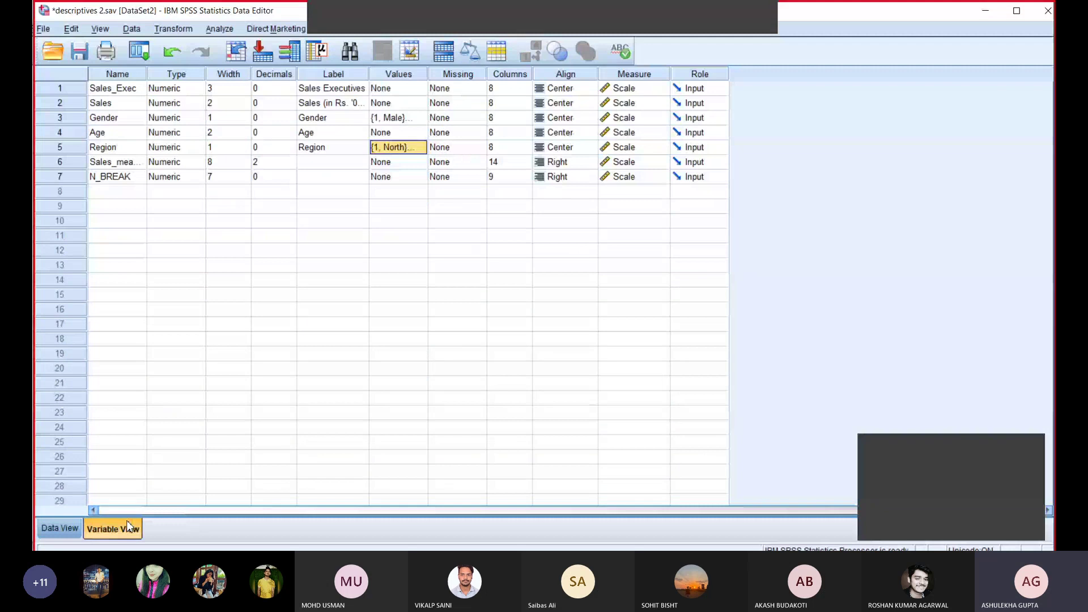
pyautogui.click(59, 532)
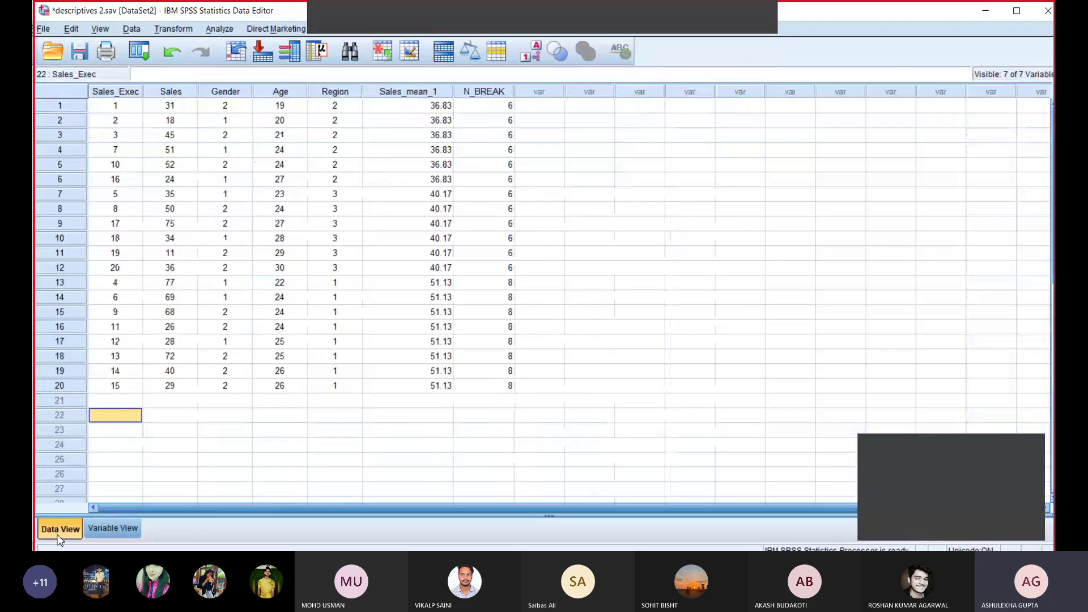